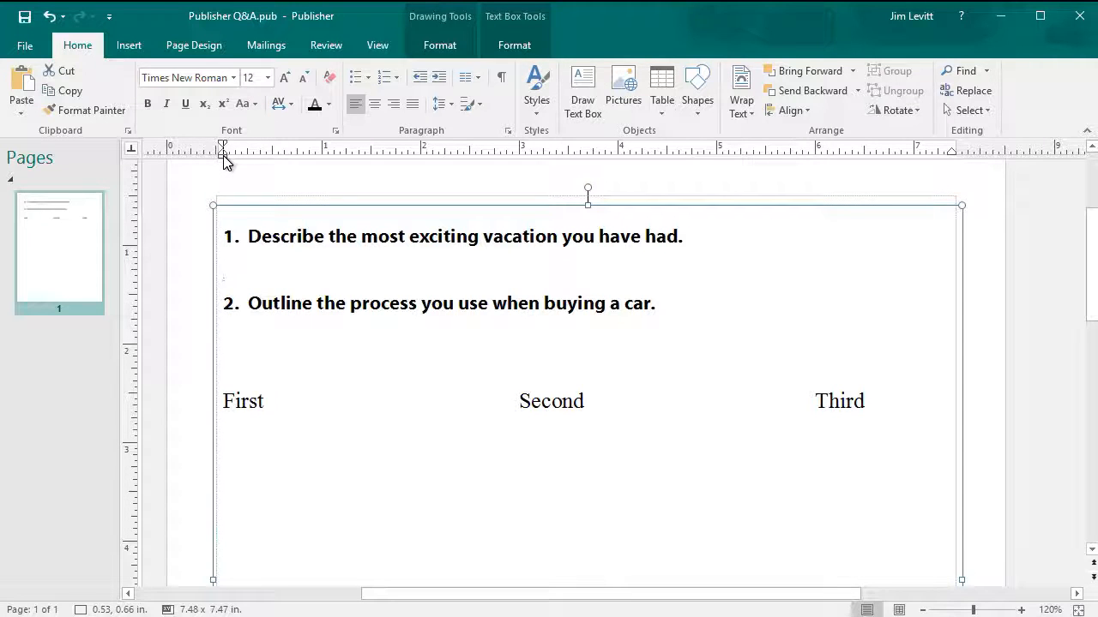
- Indent the blank line under question 1 to about 0.24" and add a tab stop at 6.87"
drag(223, 155, 249, 178)
drag(900, 151, 898, 151)
- Set the 6.87" tab stop to right alignment with a line leader
double_click(900, 151)
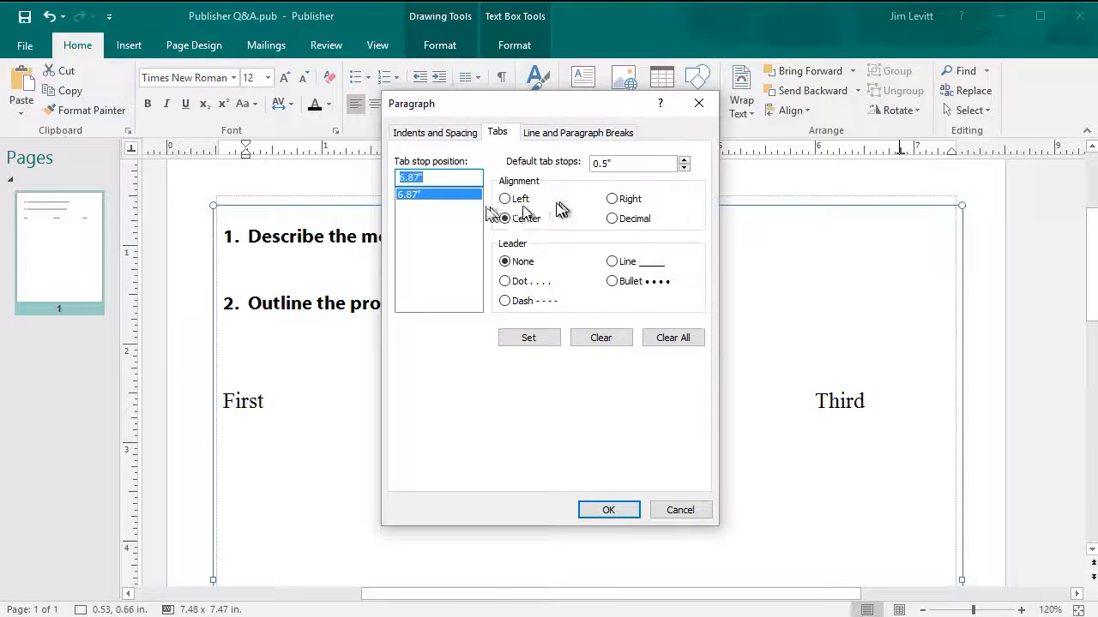
click(612, 200)
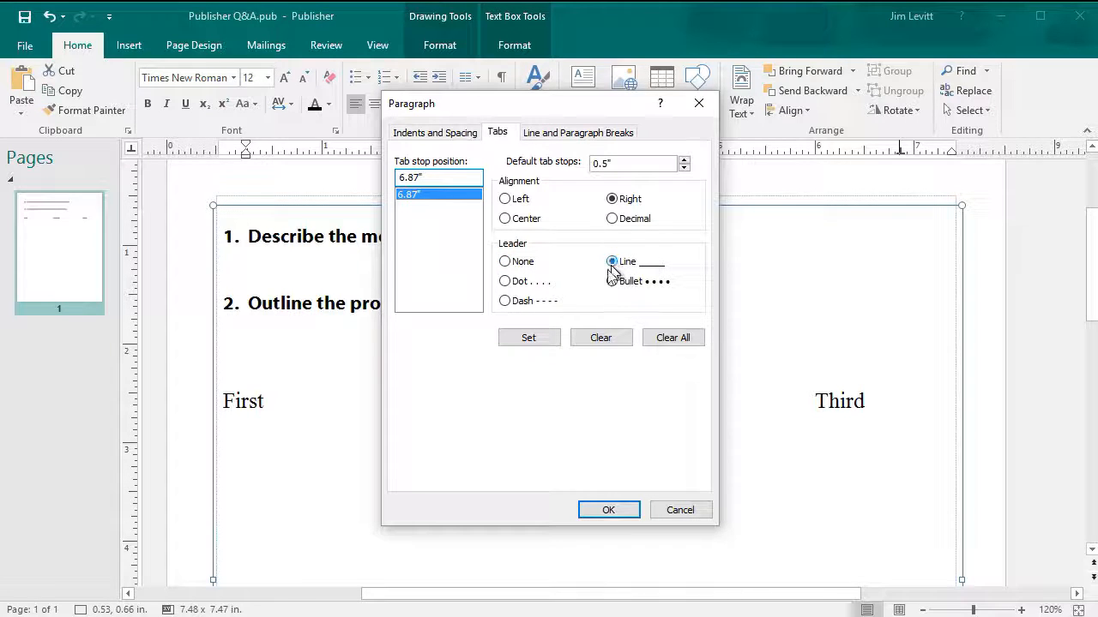
click(543, 340)
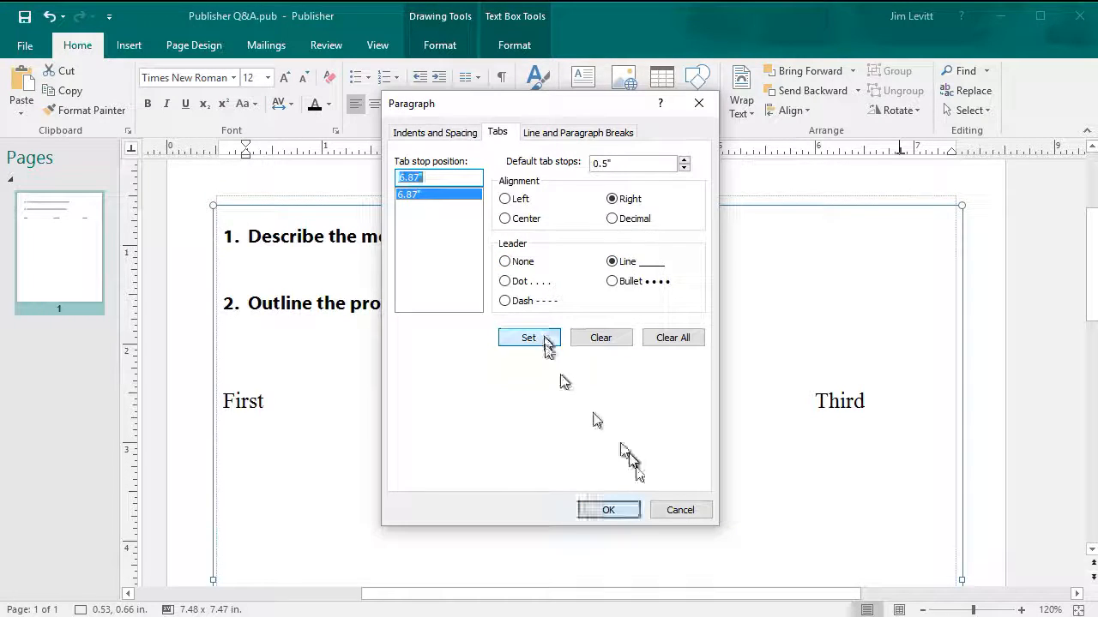
click(623, 511)
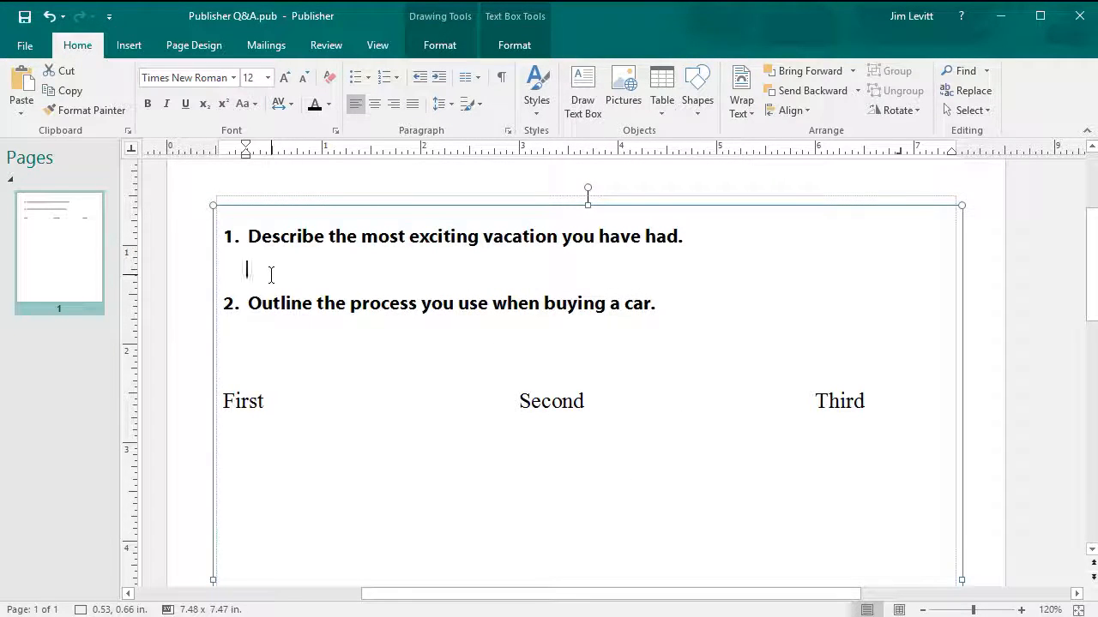
- Draw the tab-leader answer line under question 1 out to the right margin, removing trial extra lines
key(Tab)
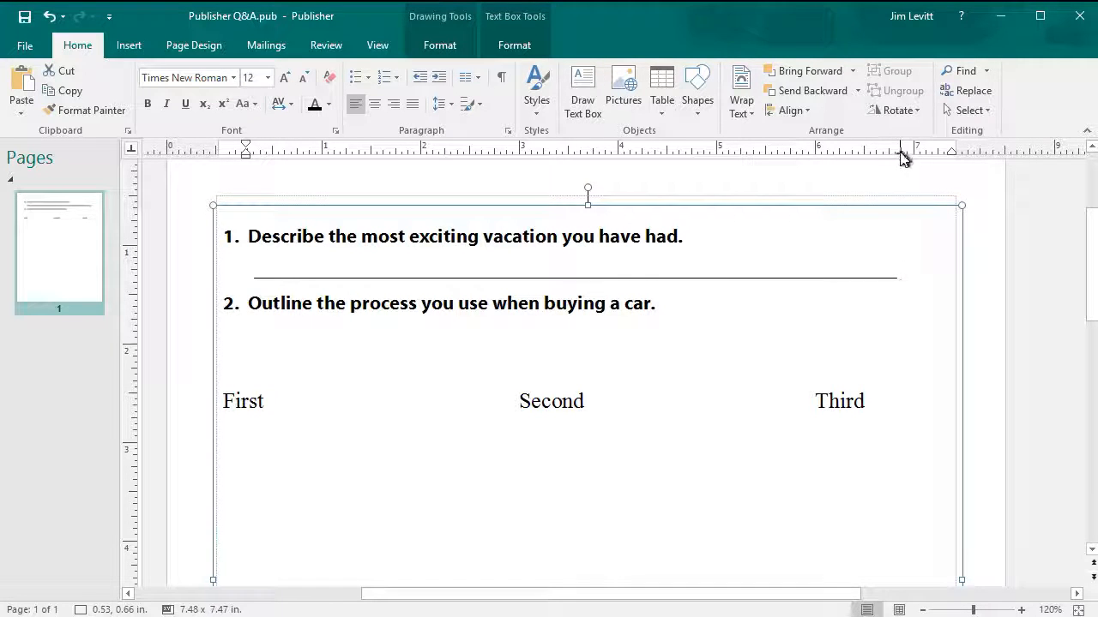
drag(901, 154, 940, 155)
key(Return)
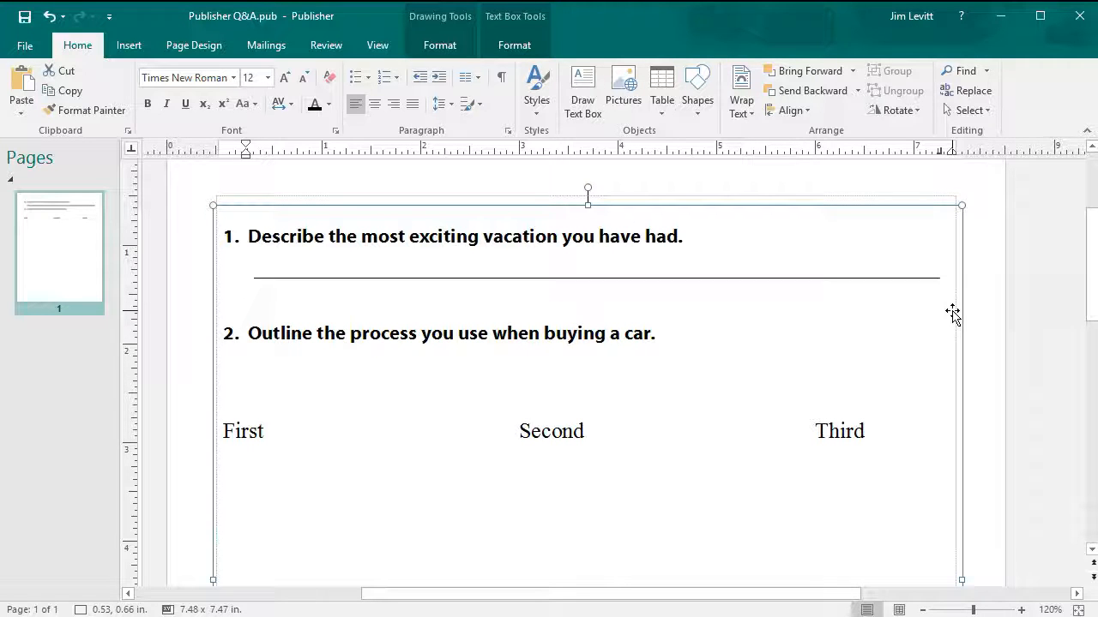
key(Tab)
key(Return)
key(Tab)
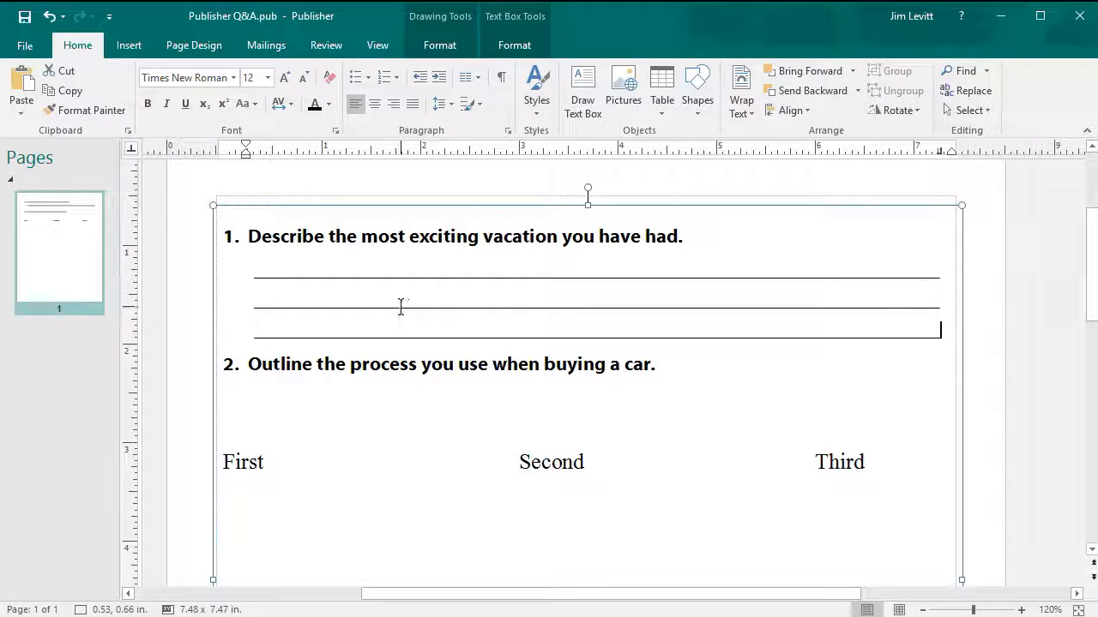
key(BackSpace)
key(BackSpace)
key(BackSpace)
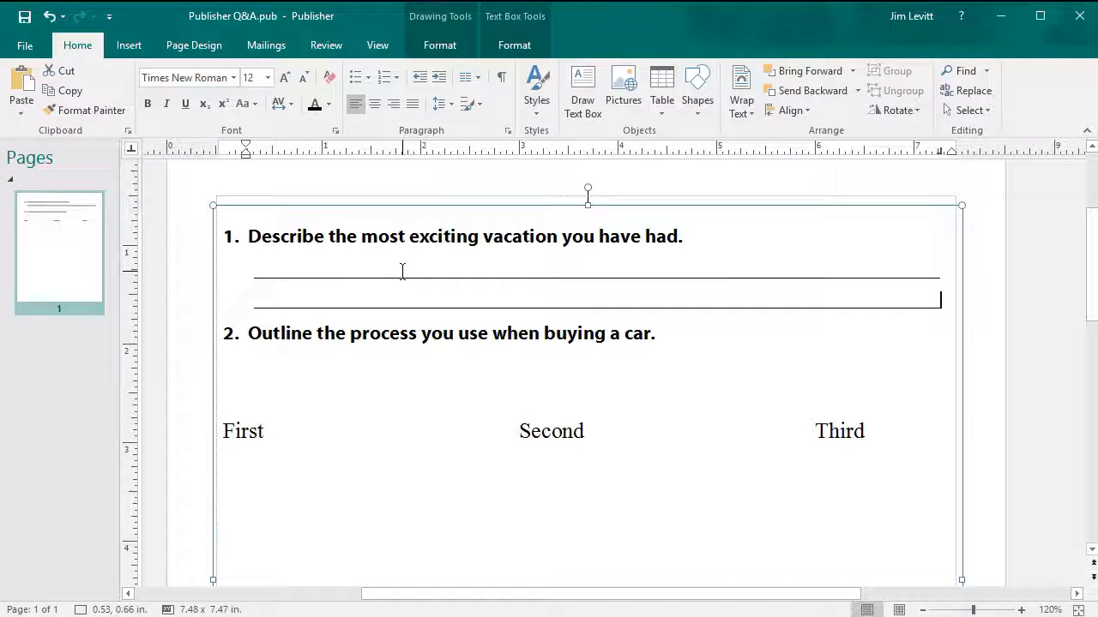
key(BackSpace)
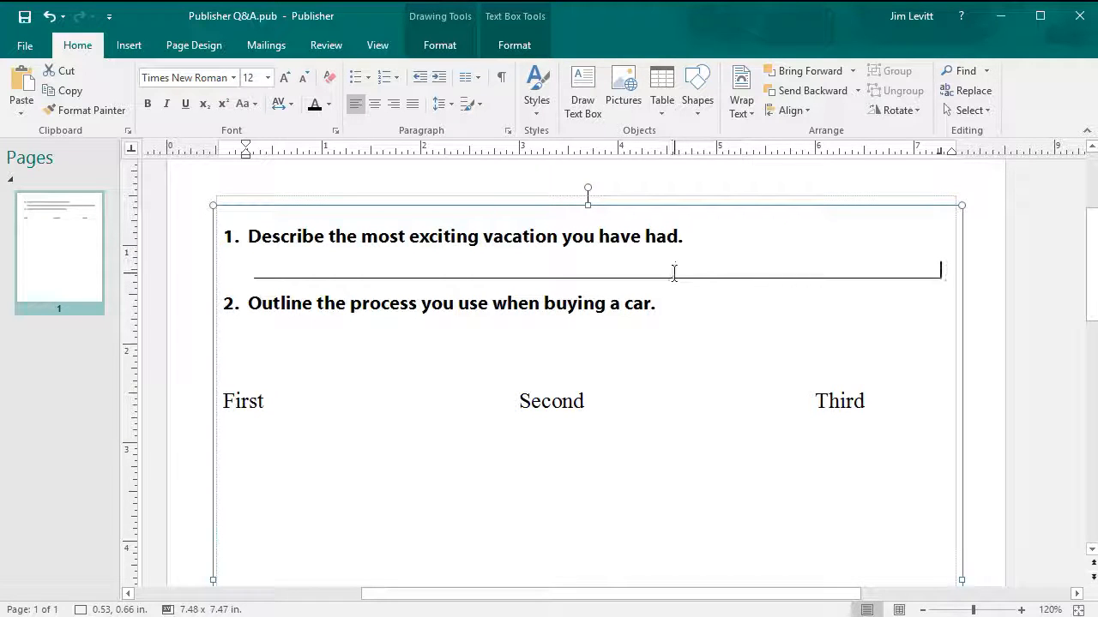
- Create a new paragraph style named 'line', based on Normal, from the answer line
click(540, 84)
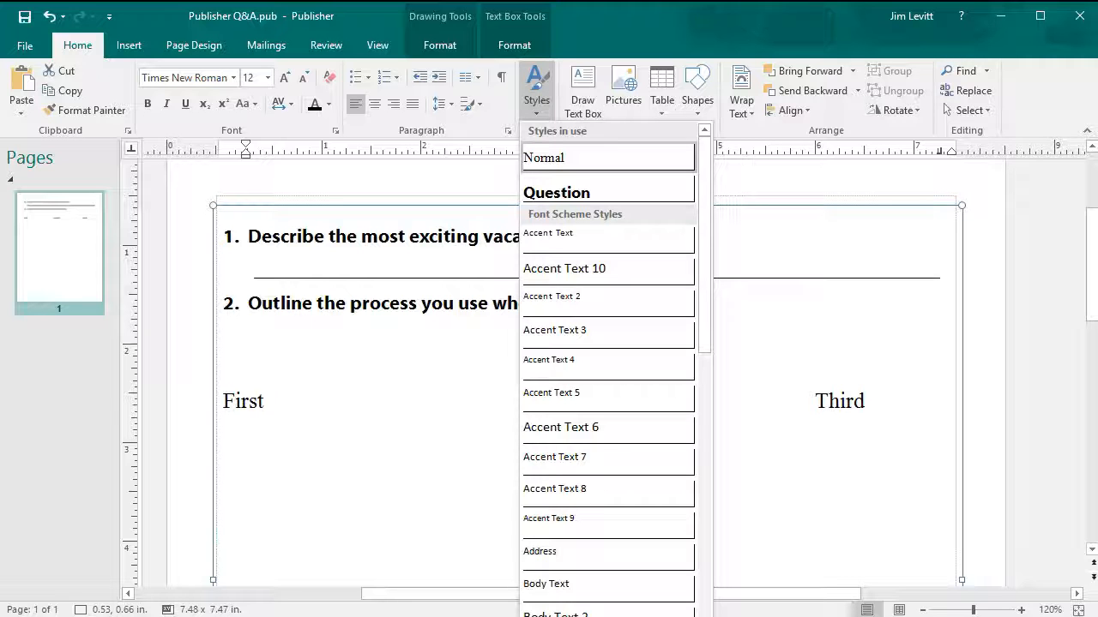
click(617, 615)
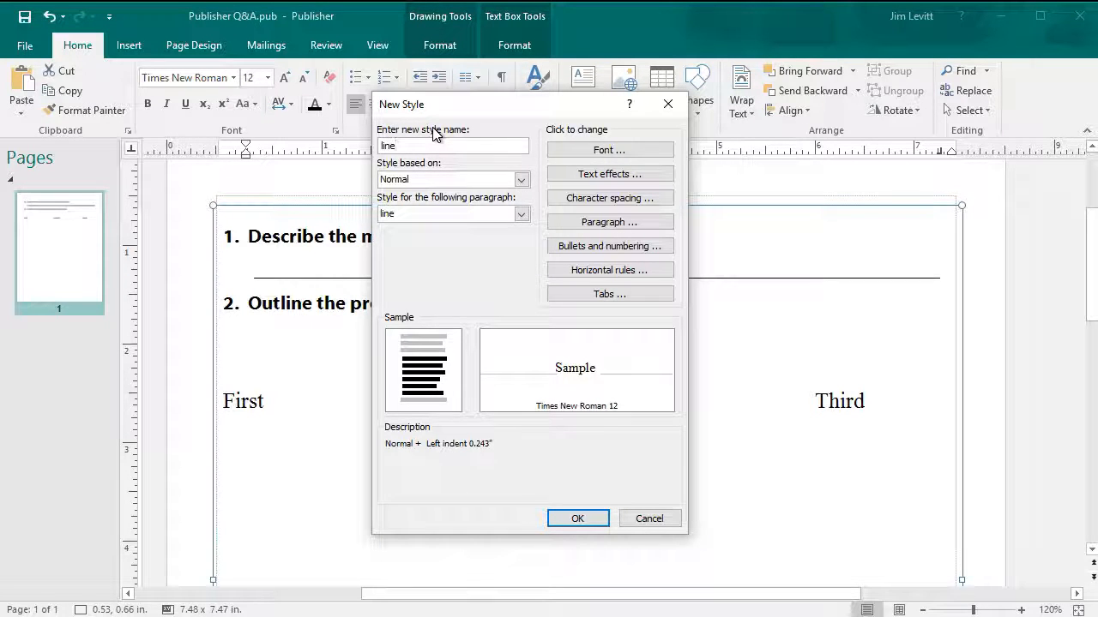
click(577, 518)
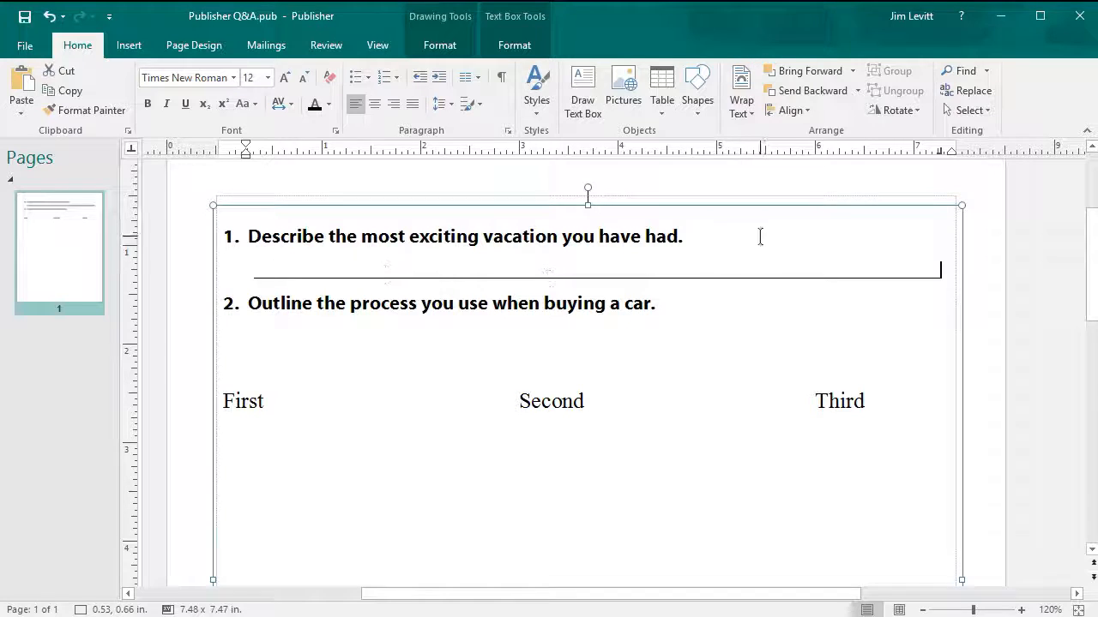
- Apply the 'line' style to the blank line under question 2 and add more answer lines
click(276, 336)
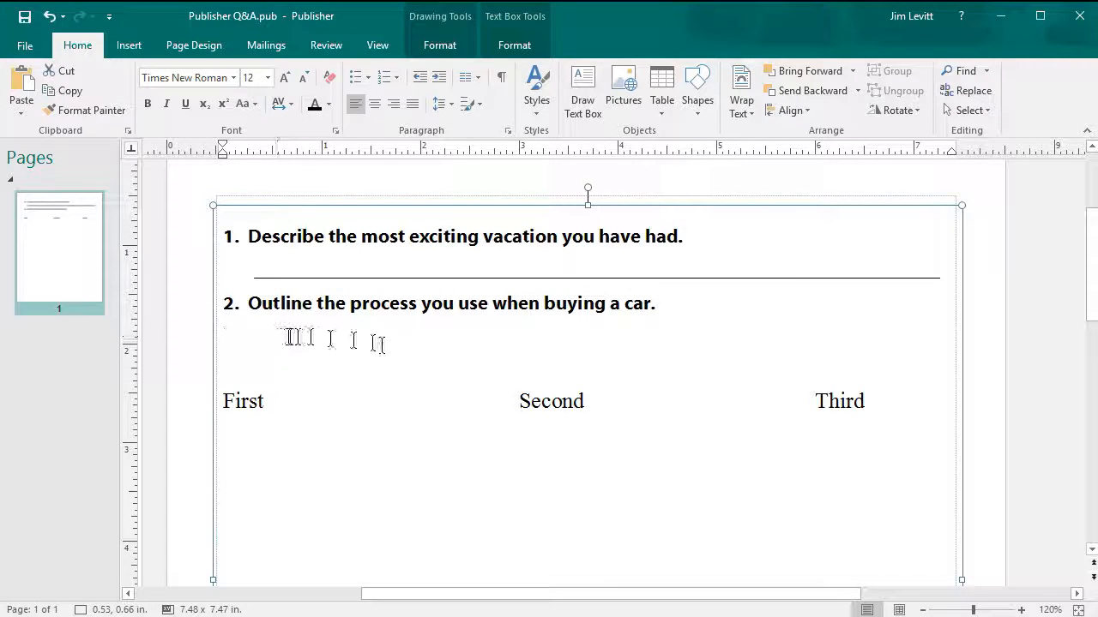
click(536, 96)
drag(698, 289, 667, 569)
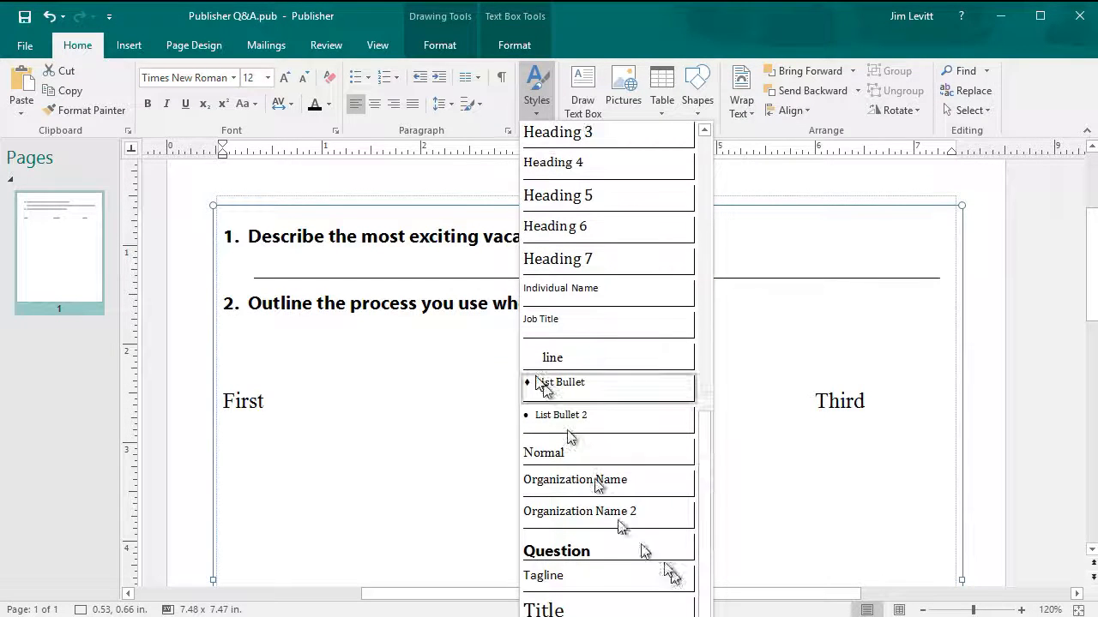
click(562, 364)
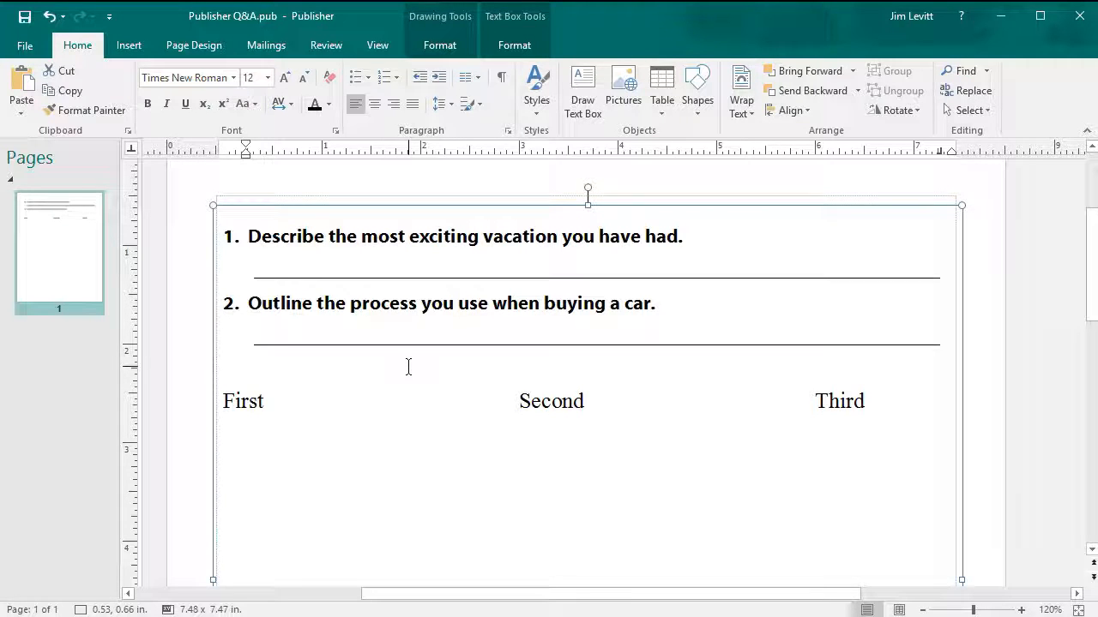
key(Return)
key(Return)
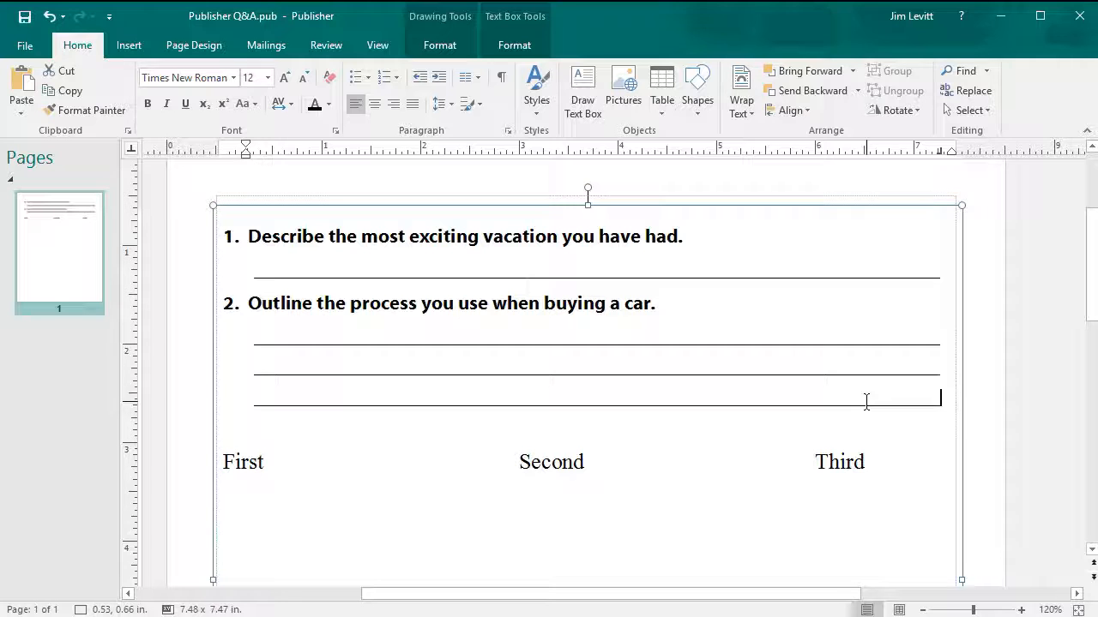
- Add a blank line above the First, Second, Third row and reset it to Normal
key(Return)
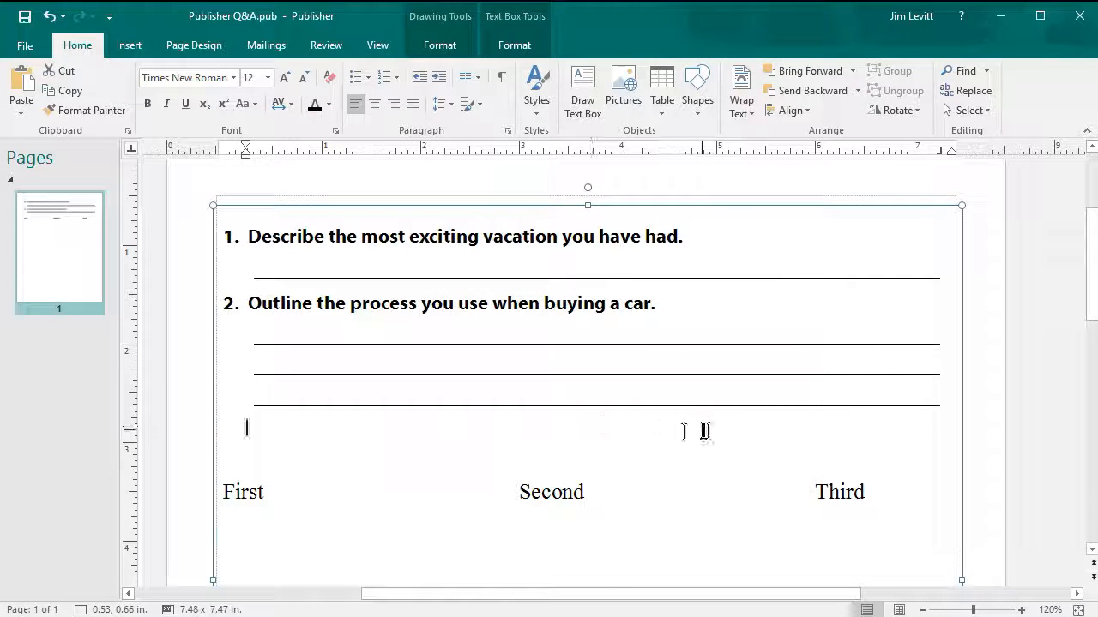
click(536, 90)
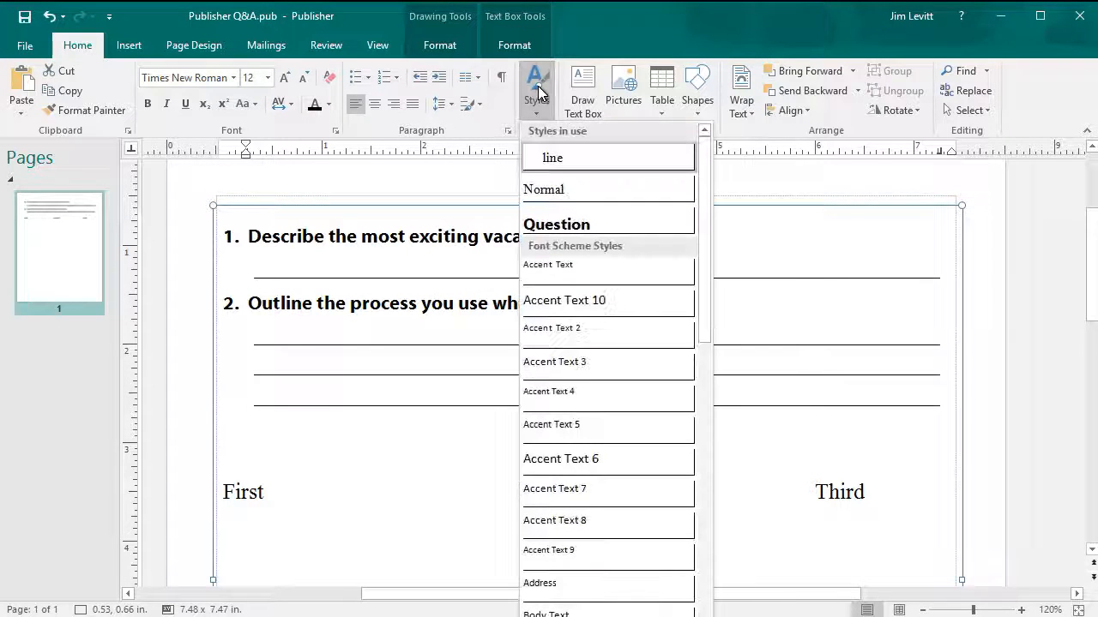
click(564, 194)
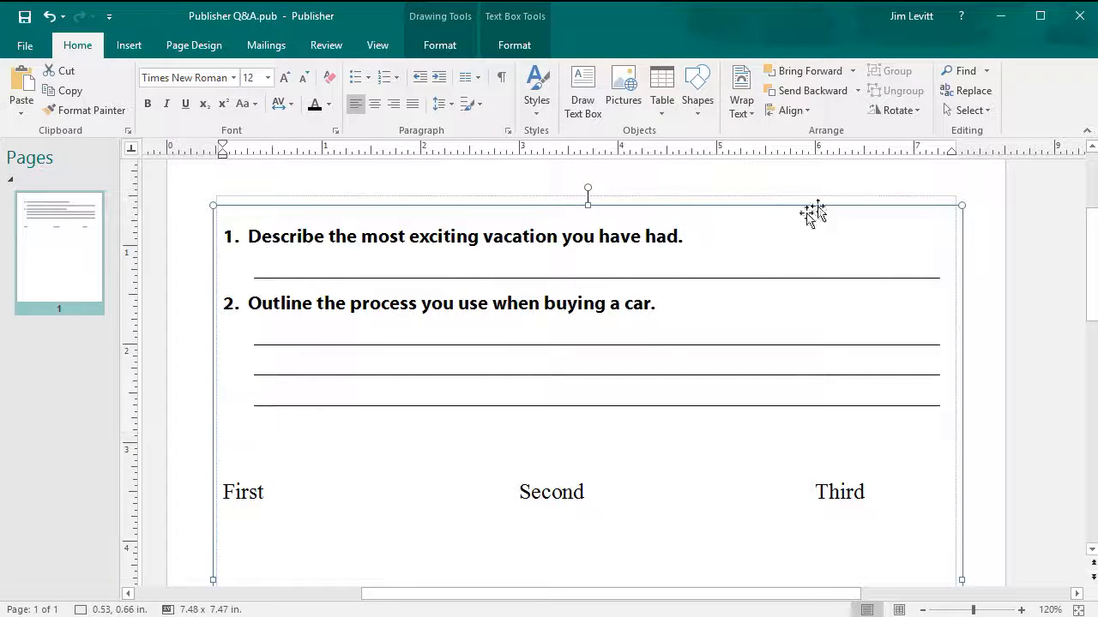
- Narrow the text box to about 3.07" wide and indent the blank line above First
drag(961, 206, 526, 219)
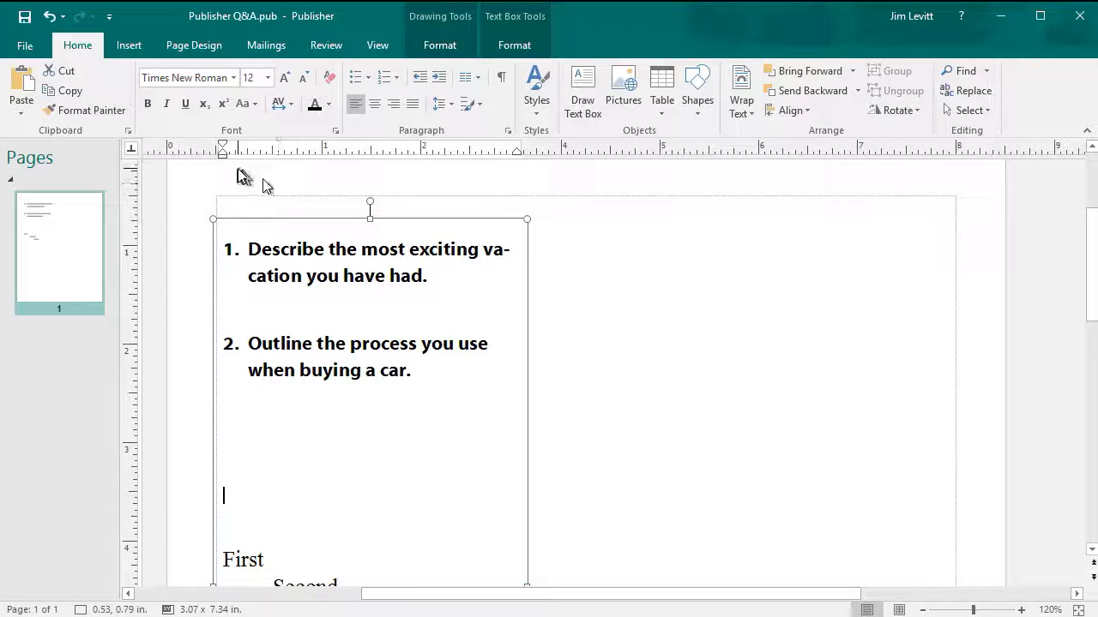
drag(225, 160, 240, 161)
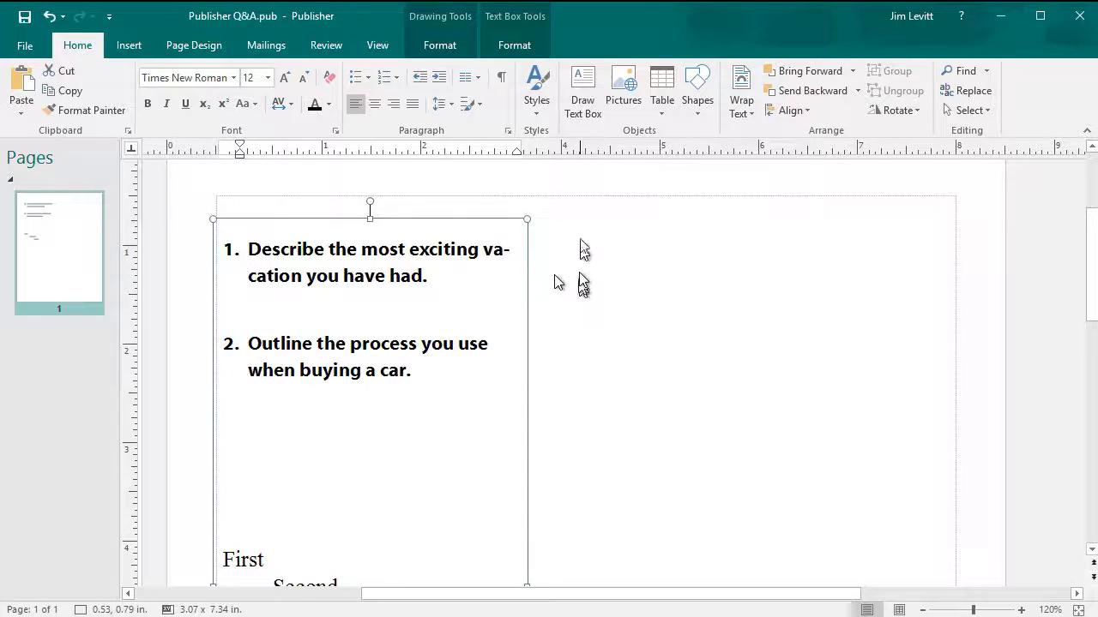
- Add a right-aligned 2.617" tab stop with a line leader and tab to draw the answer line
click(482, 152)
double_click(483, 152)
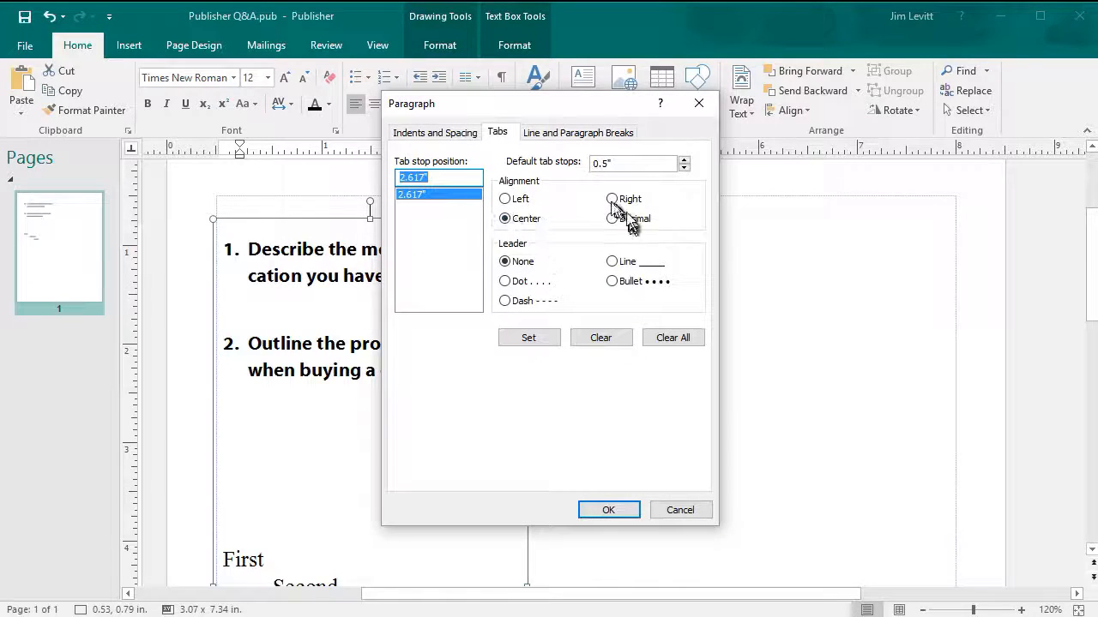
click(614, 200)
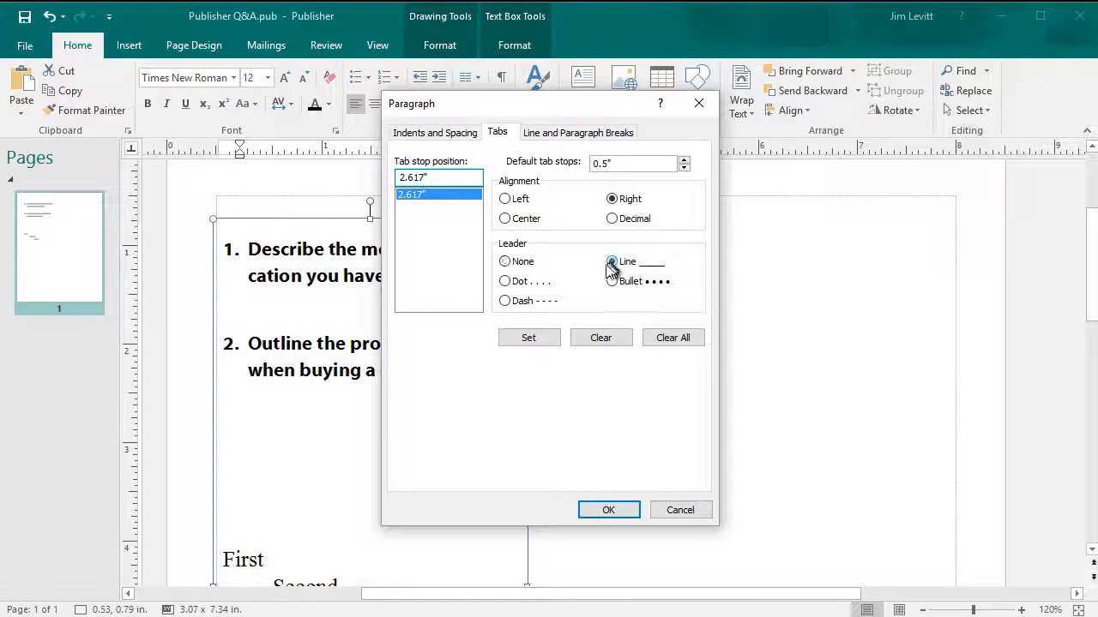
click(528, 337)
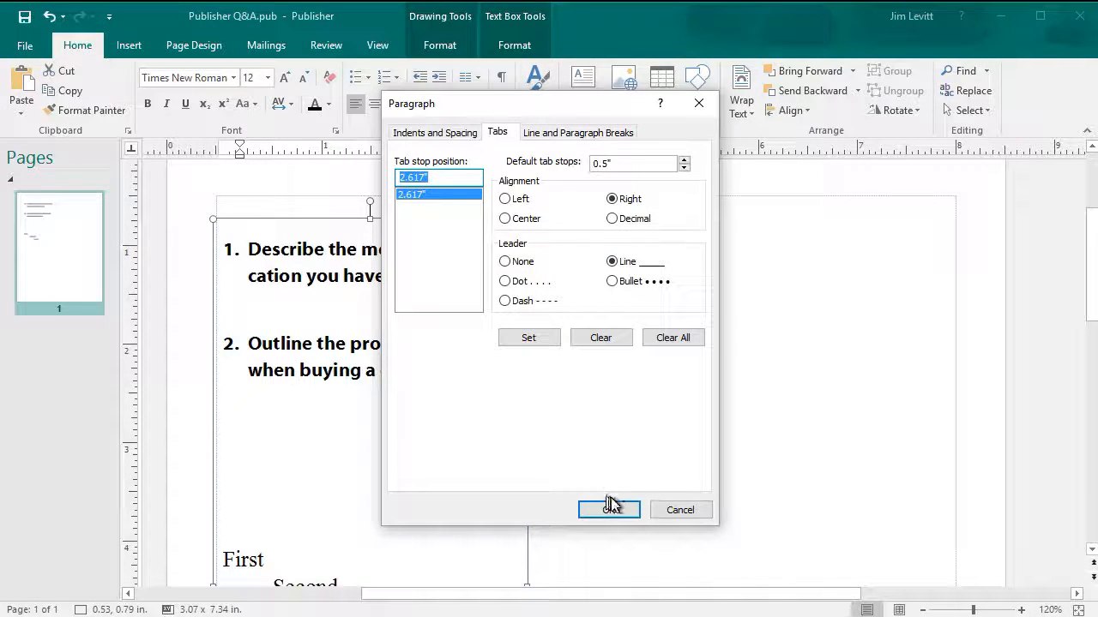
click(608, 509)
key(Tab)
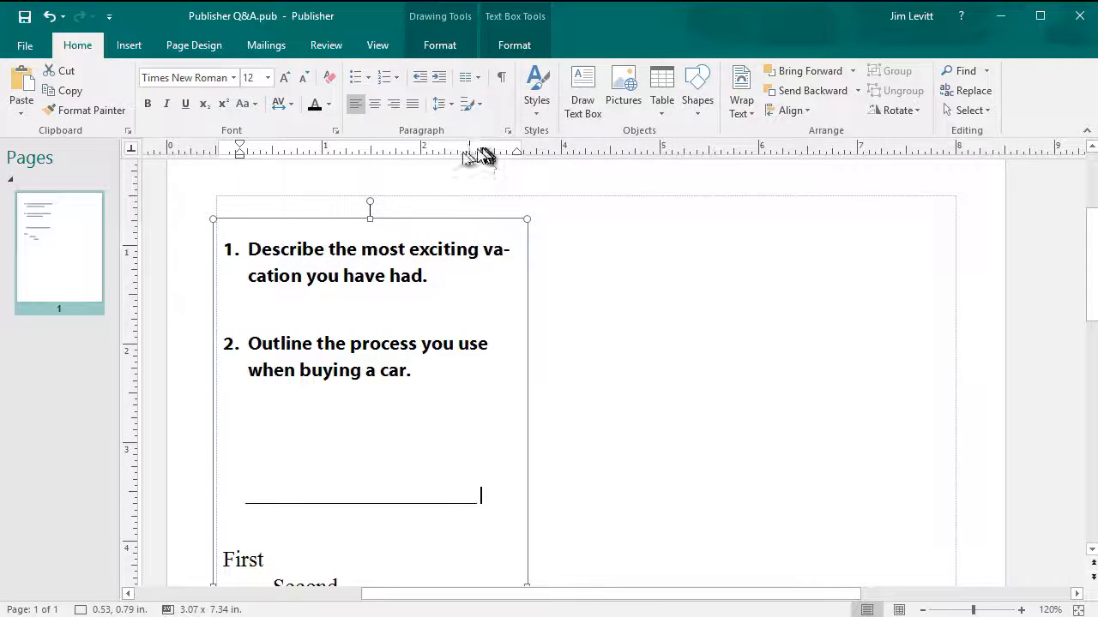
- Lengthen the answer line by moving its tab stop right, then save it as style 'short line'
drag(480, 155, 507, 157)
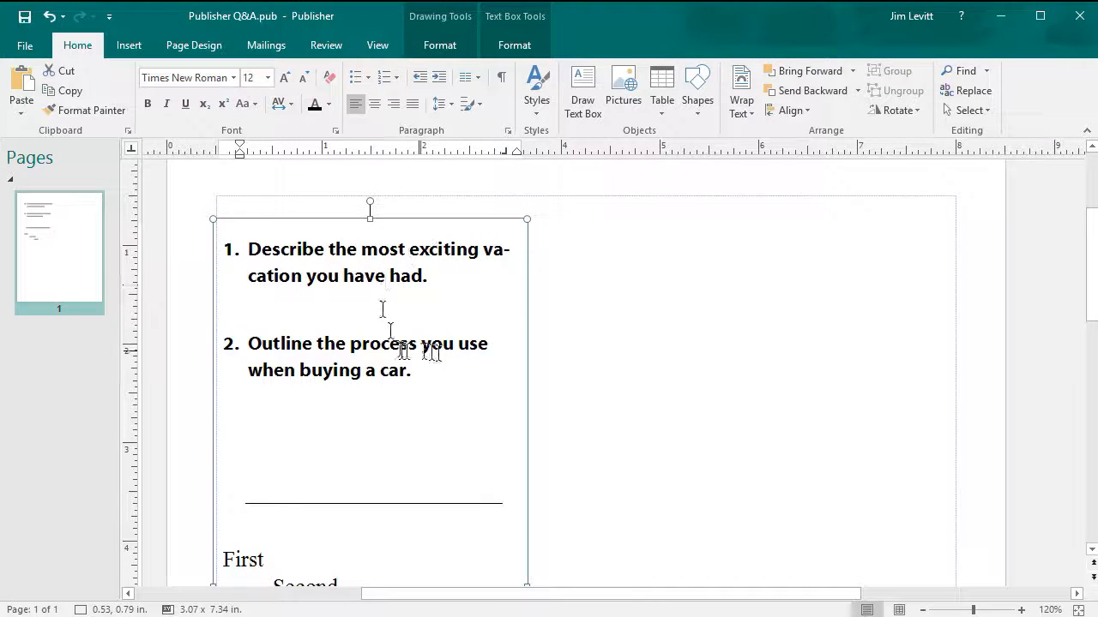
click(537, 92)
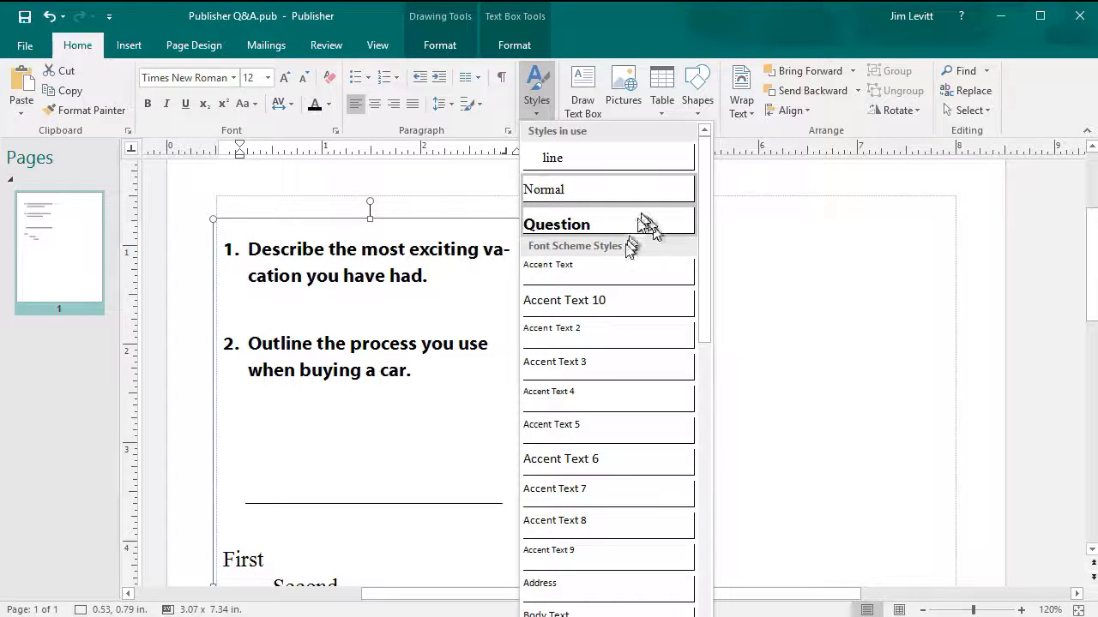
click(583, 615)
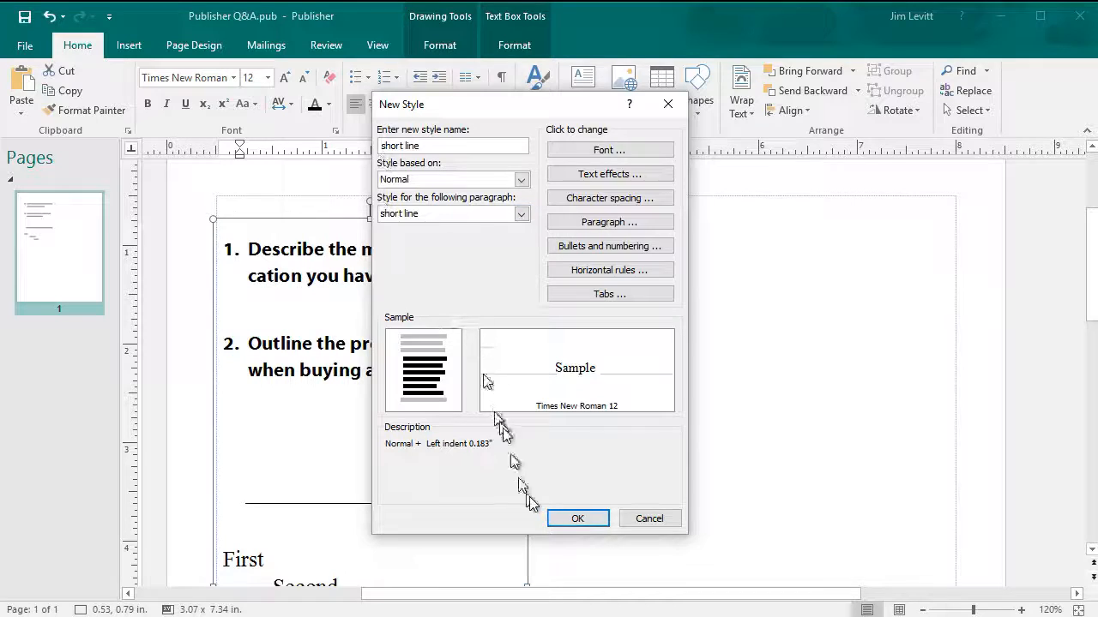
click(578, 520)
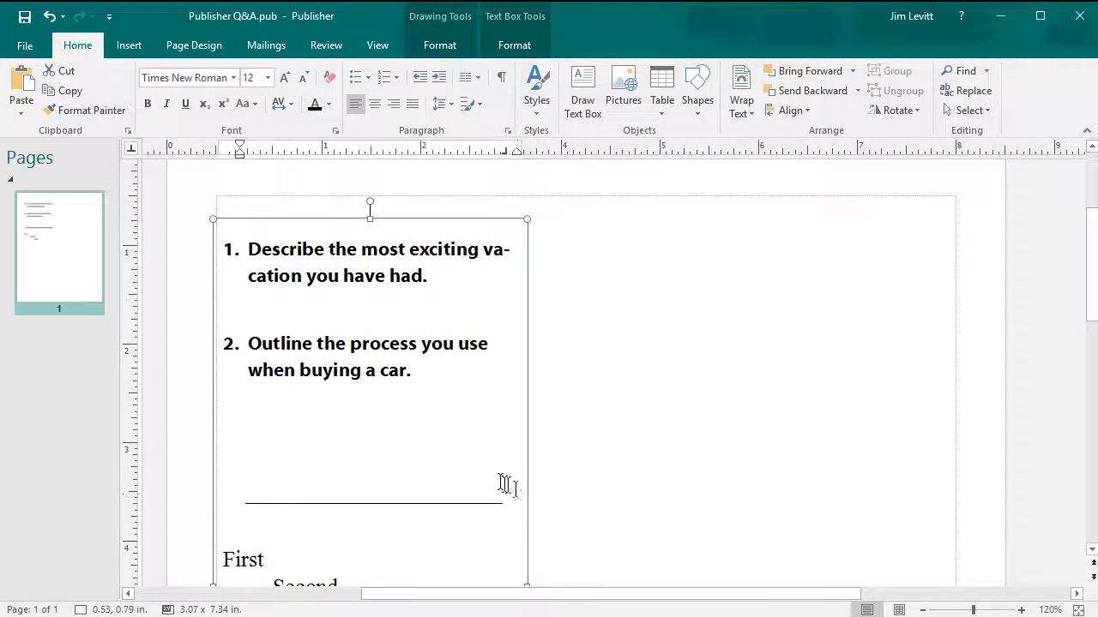
- Apply the 'short line' style to the blank line under question 1 for its answer lines
click(284, 308)
drag(223, 310, 344, 304)
click(536, 90)
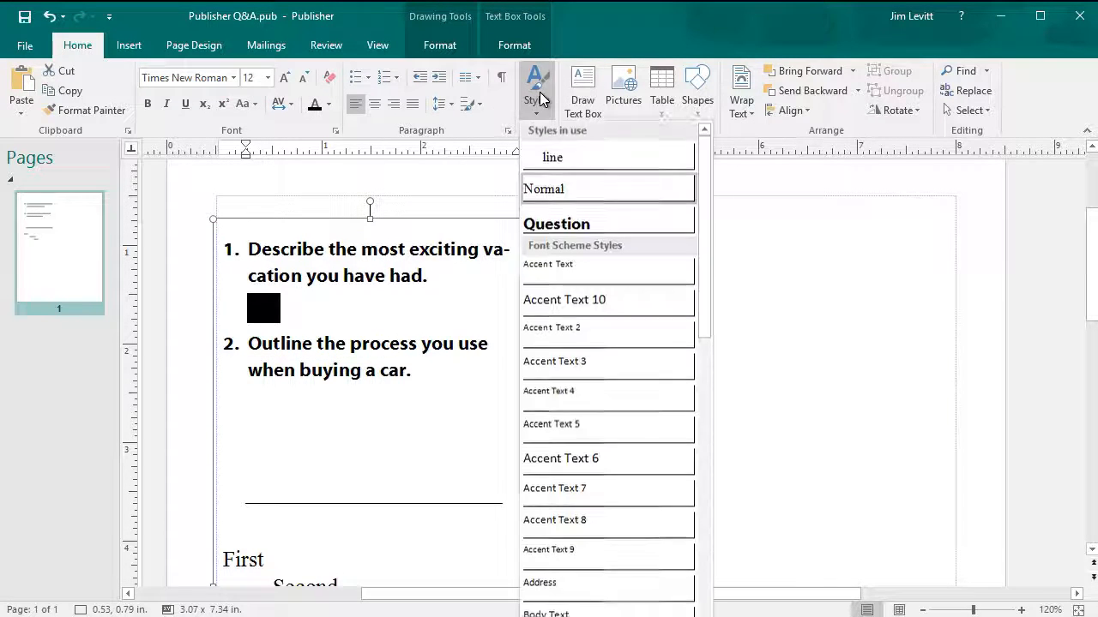
drag(705, 235, 691, 568)
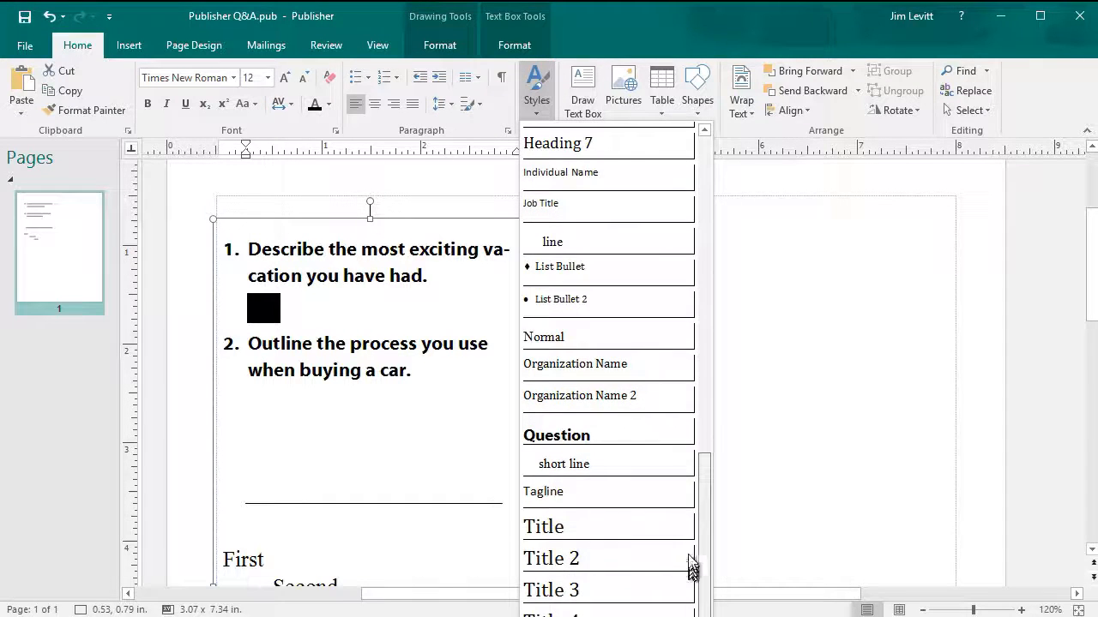
click(605, 470)
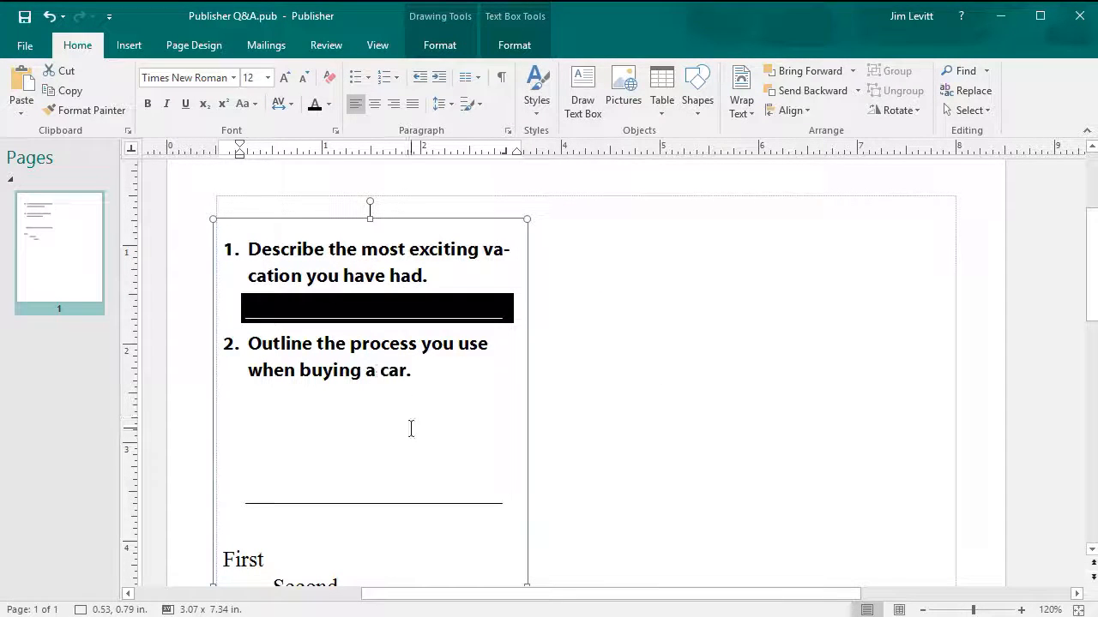
click(520, 314)
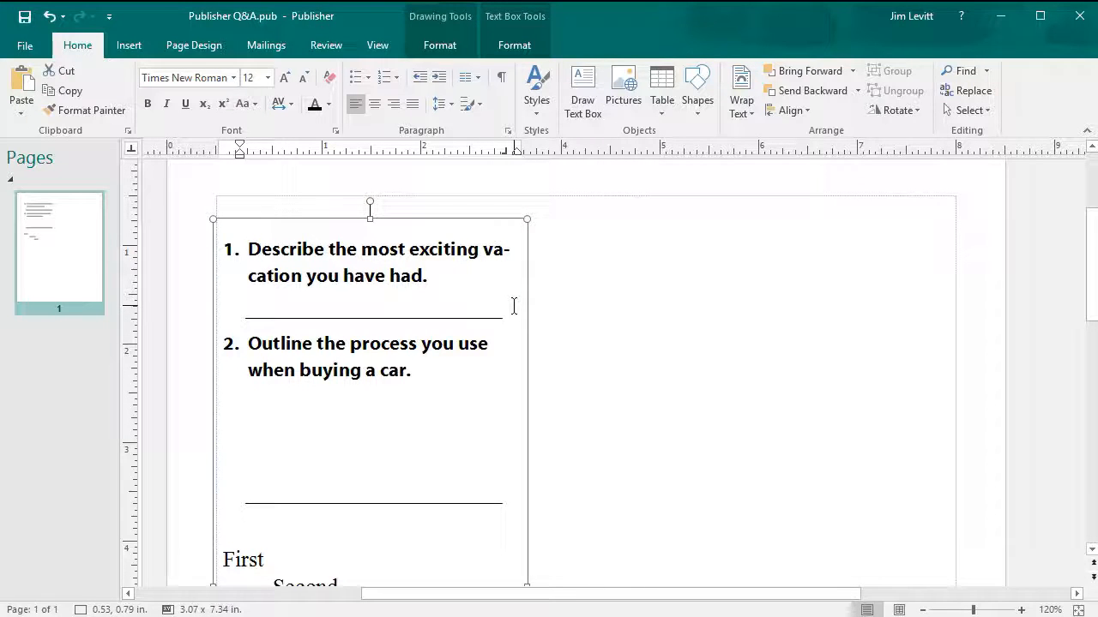
key(Return)
key(Return)
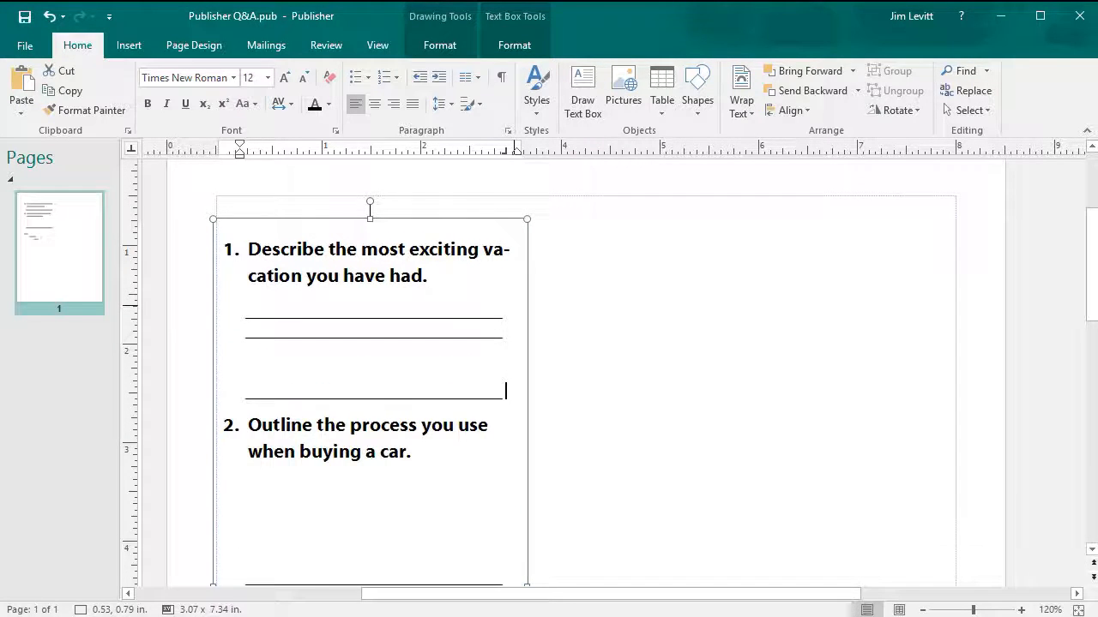
key(BackSpace)
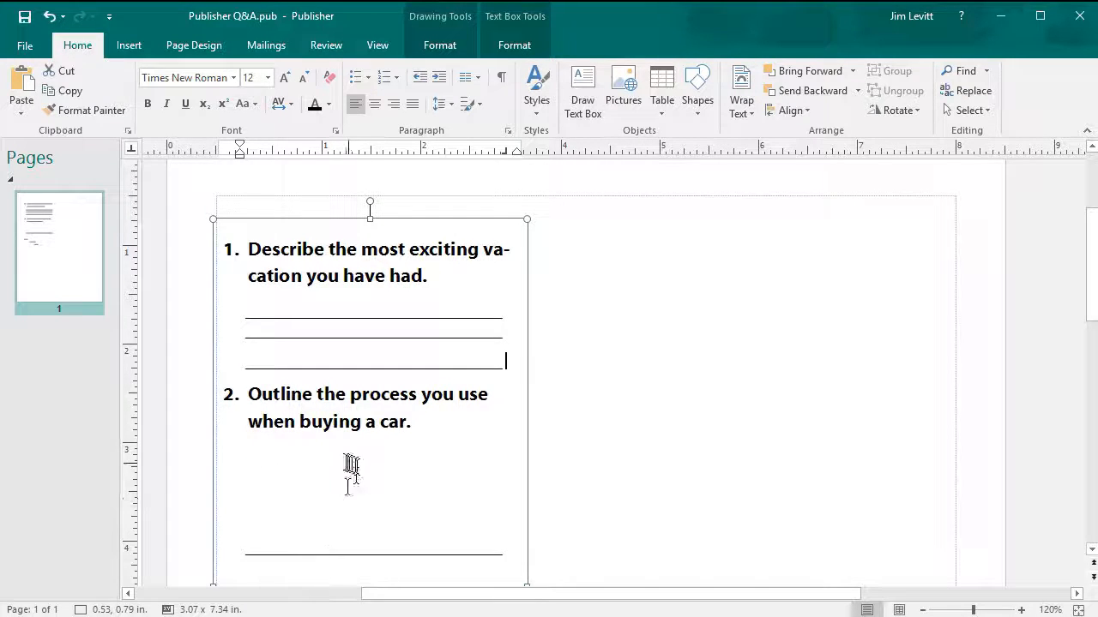
- Turn the empty lines below question 2 into short answer lines and widen the text box
drag(261, 463, 335, 522)
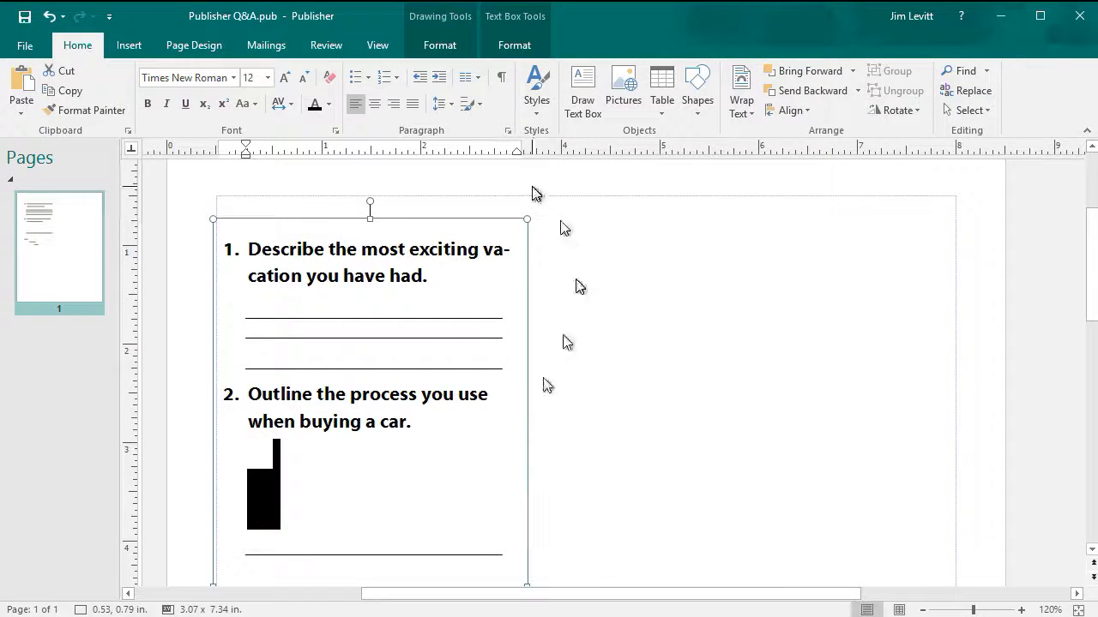
click(548, 97)
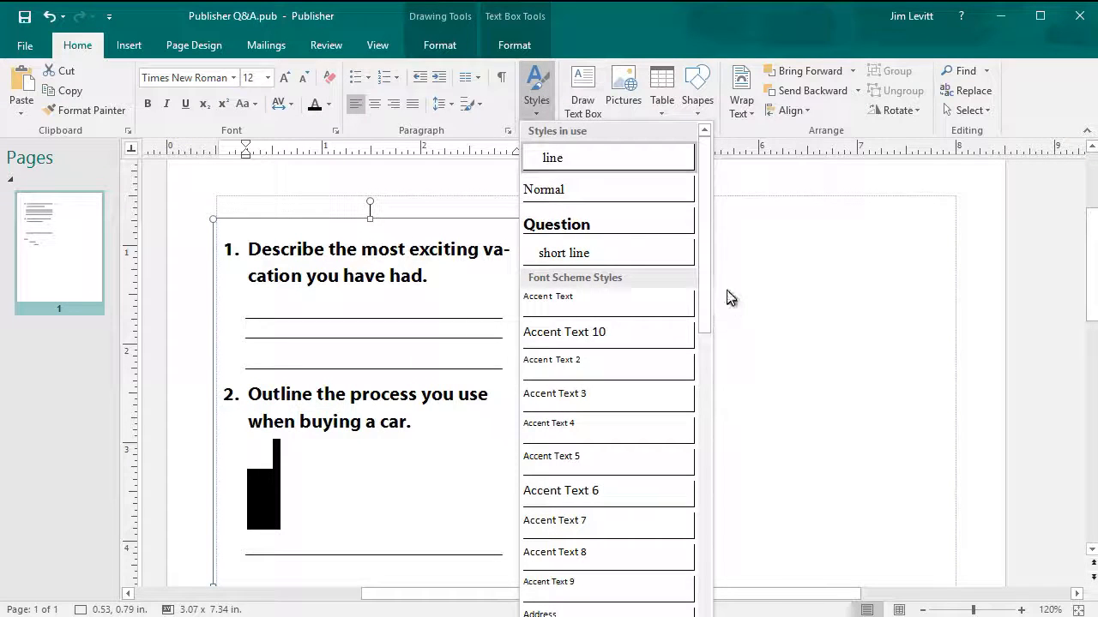
scroll(696, 321, down, 2)
drag(687, 358, 693, 558)
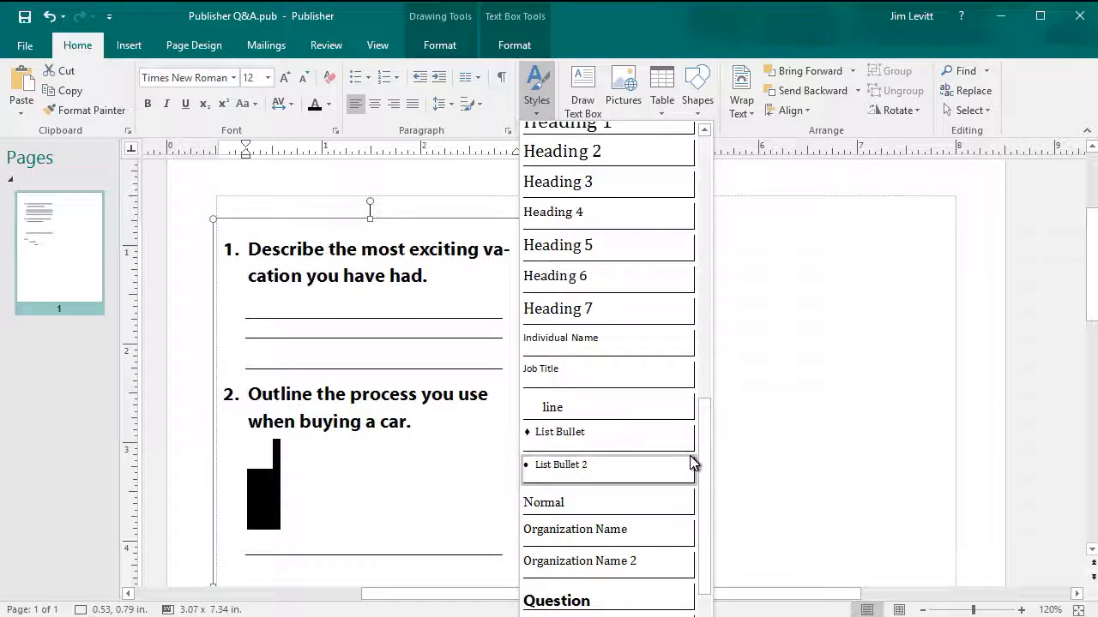
drag(701, 472, 656, 519)
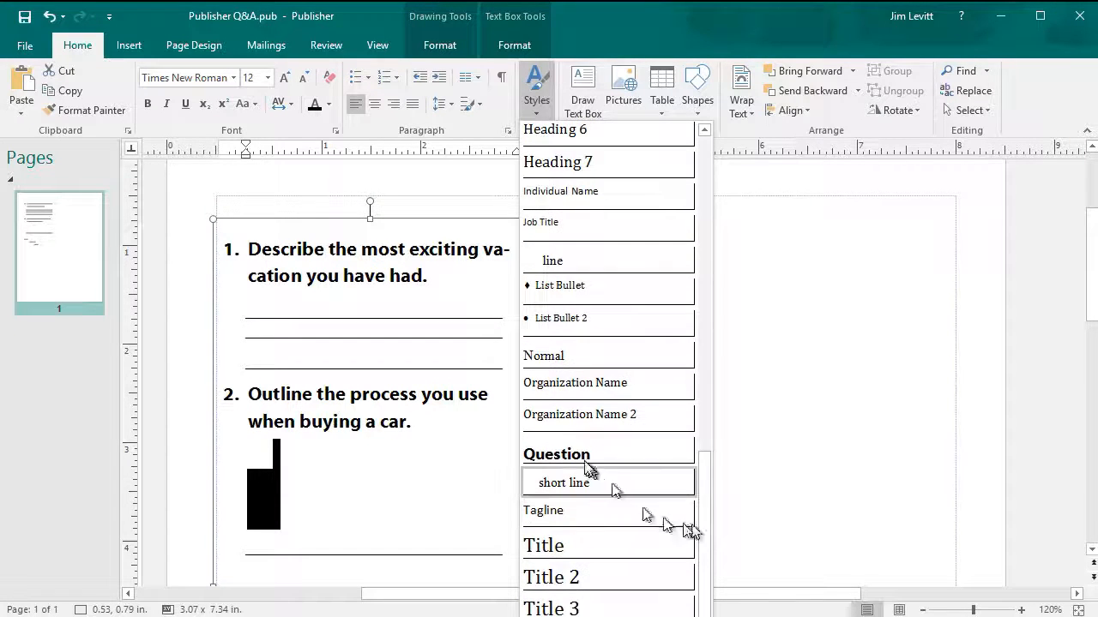
click(588, 486)
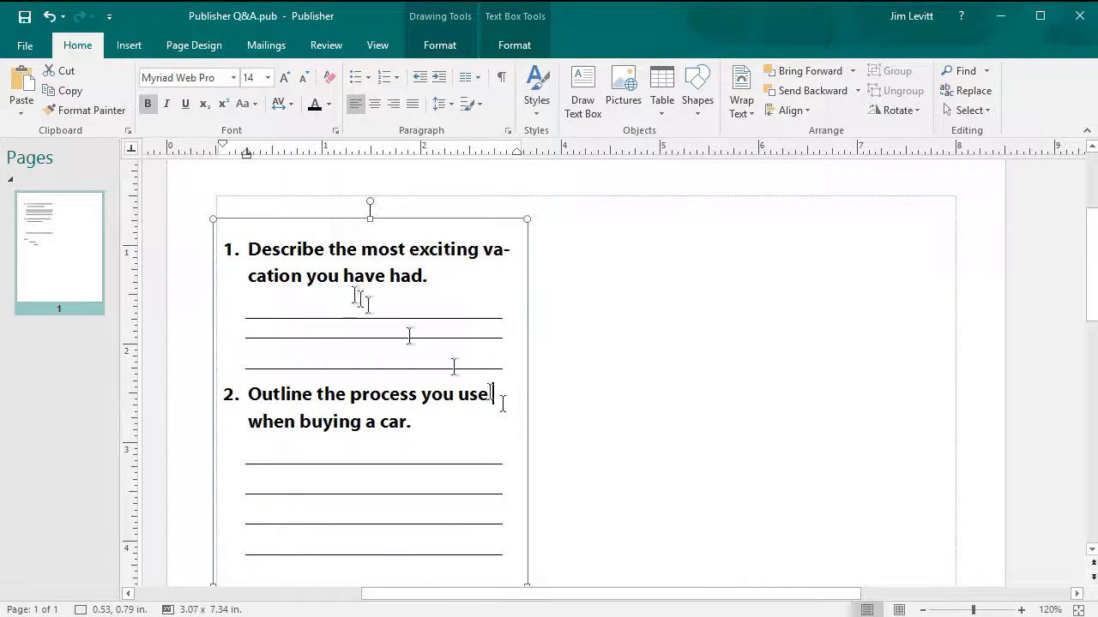
drag(526, 218, 830, 196)
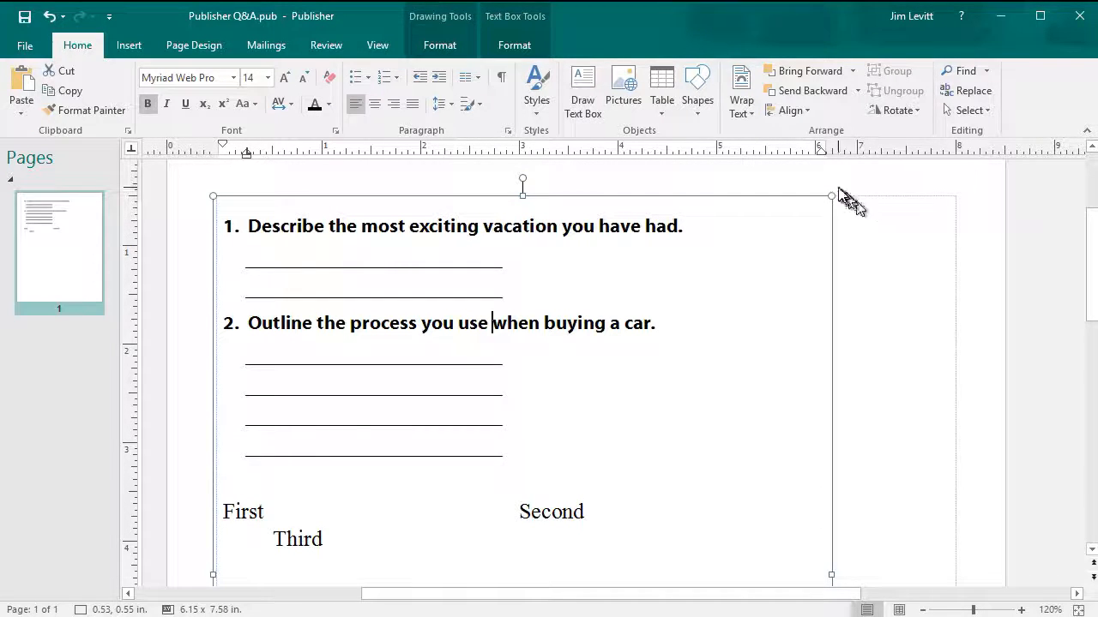
- Widen the text box further and apply the 'line' style to the empty line above First
drag(831, 196, 962, 191)
click(314, 474)
click(539, 105)
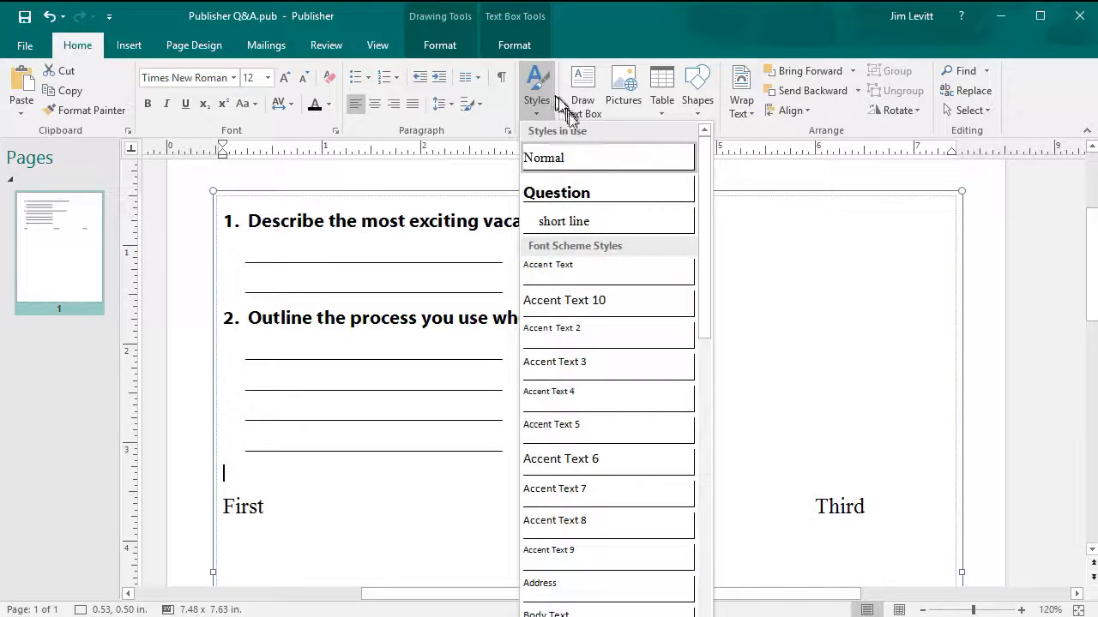
drag(705, 279, 708, 524)
click(590, 416)
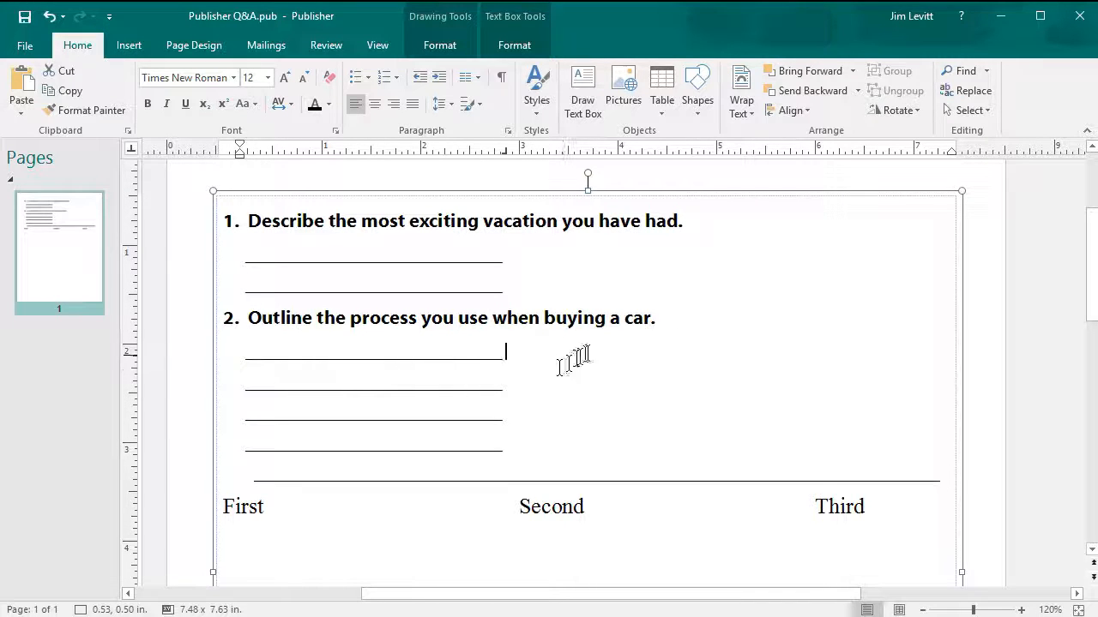
- Add a ruler tab stop for the Second column and make the 3.183" tab stop left-aligned
click(537, 151)
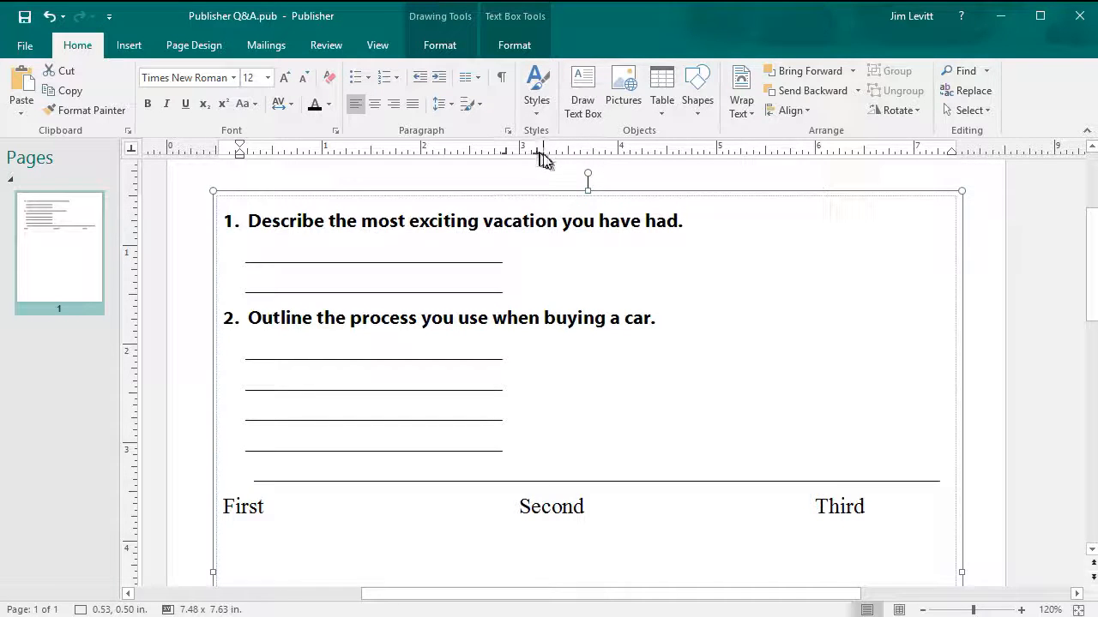
double_click(537, 152)
click(412, 206)
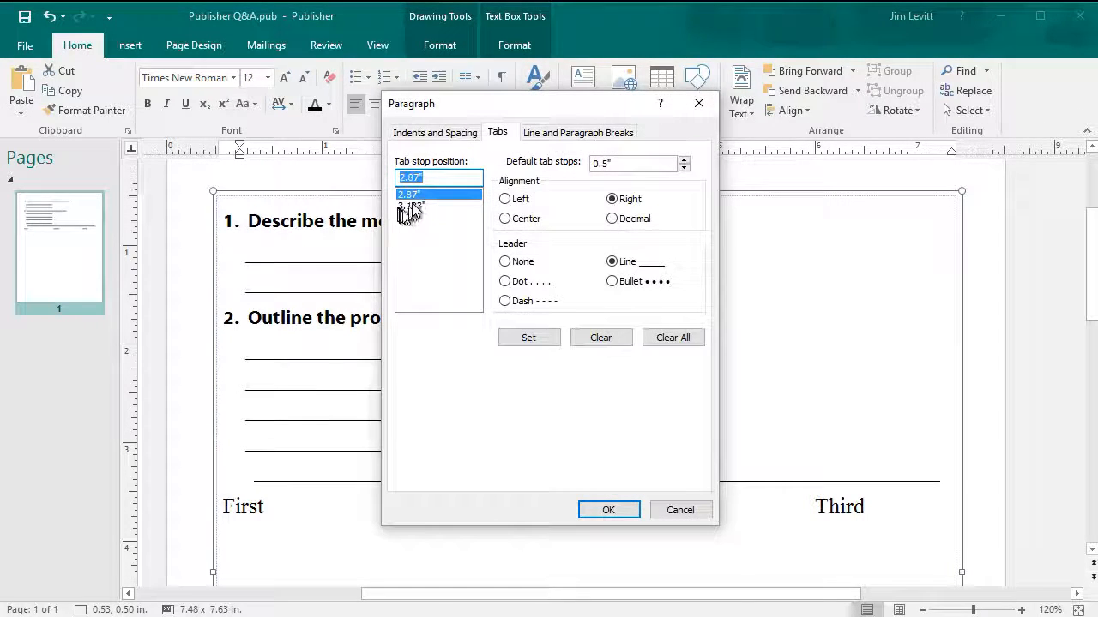
click(506, 198)
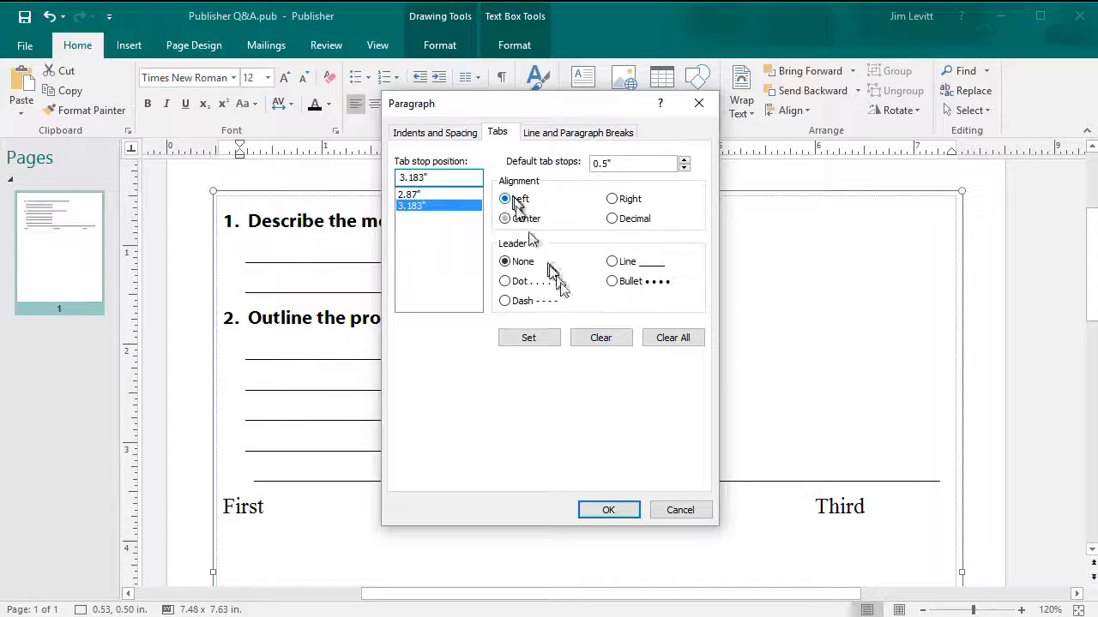
click(533, 339)
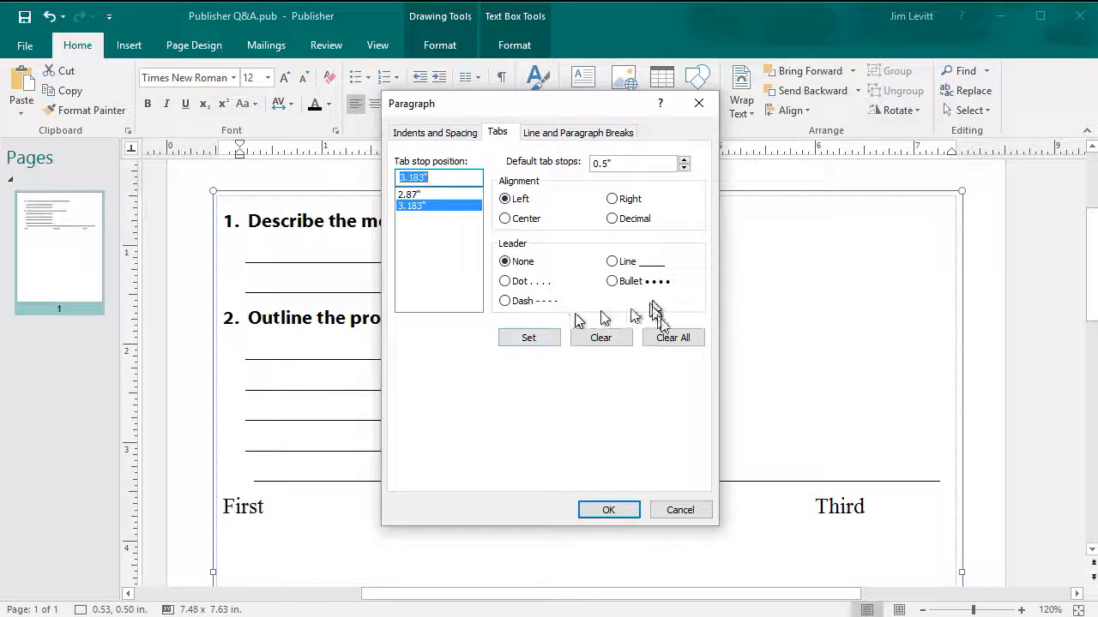
click(617, 511)
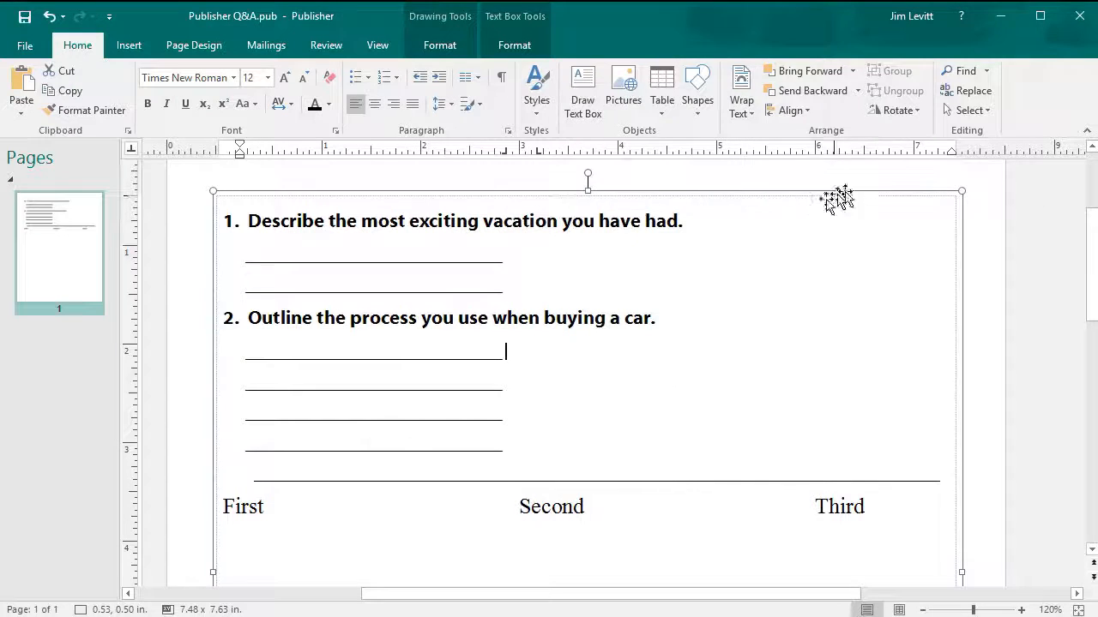
- Set a solid line leader on the 6.87" tab stop in the Tabs dialog
double_click(905, 155)
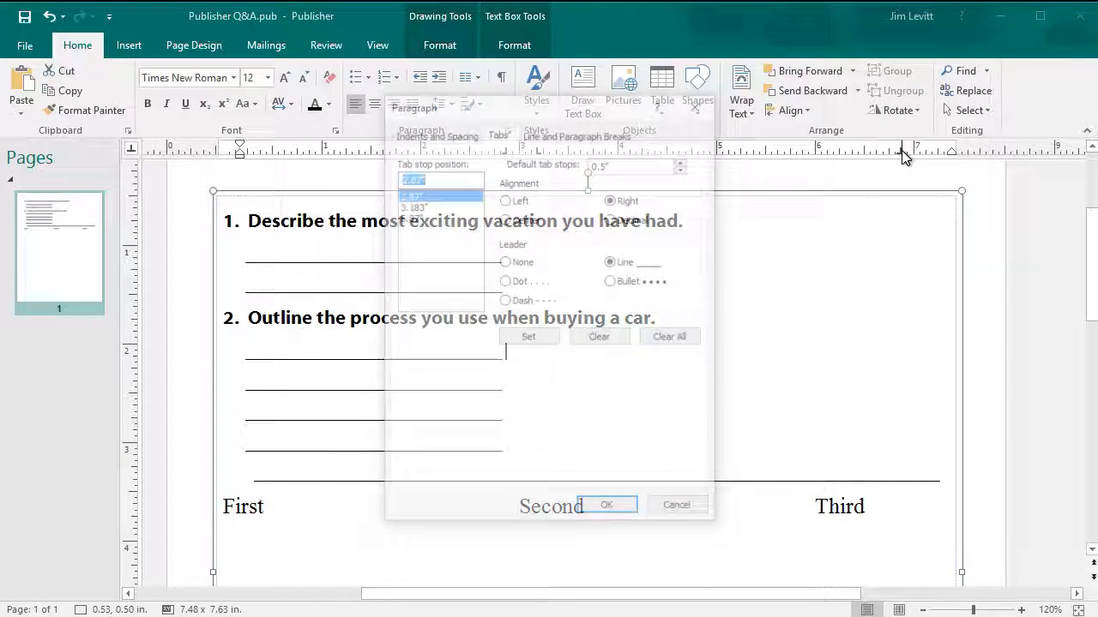
click(420, 217)
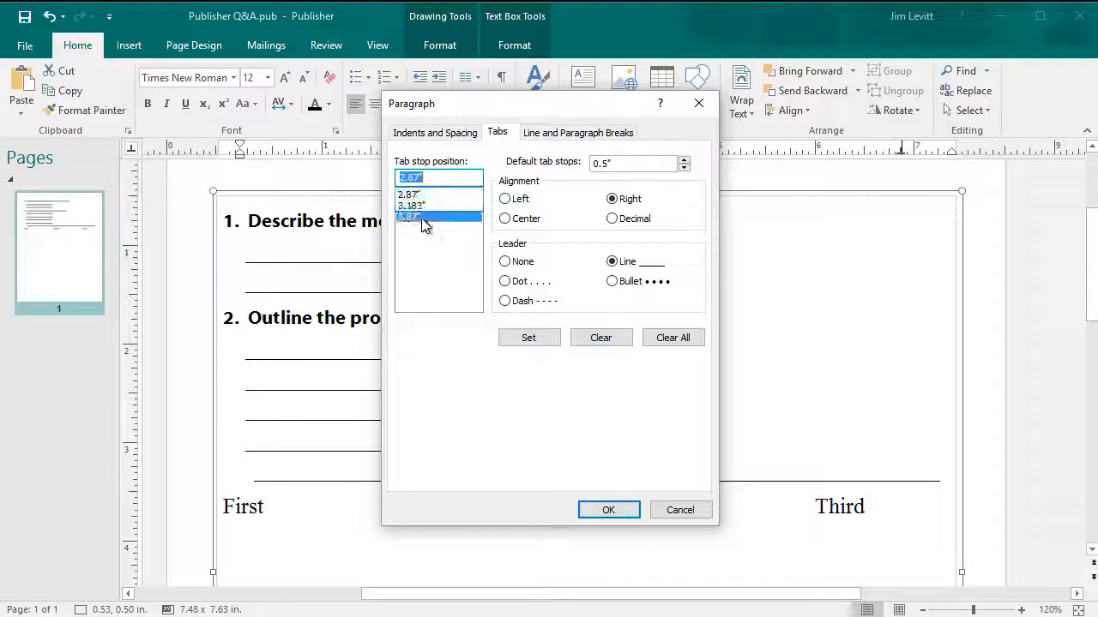
click(619, 262)
click(532, 338)
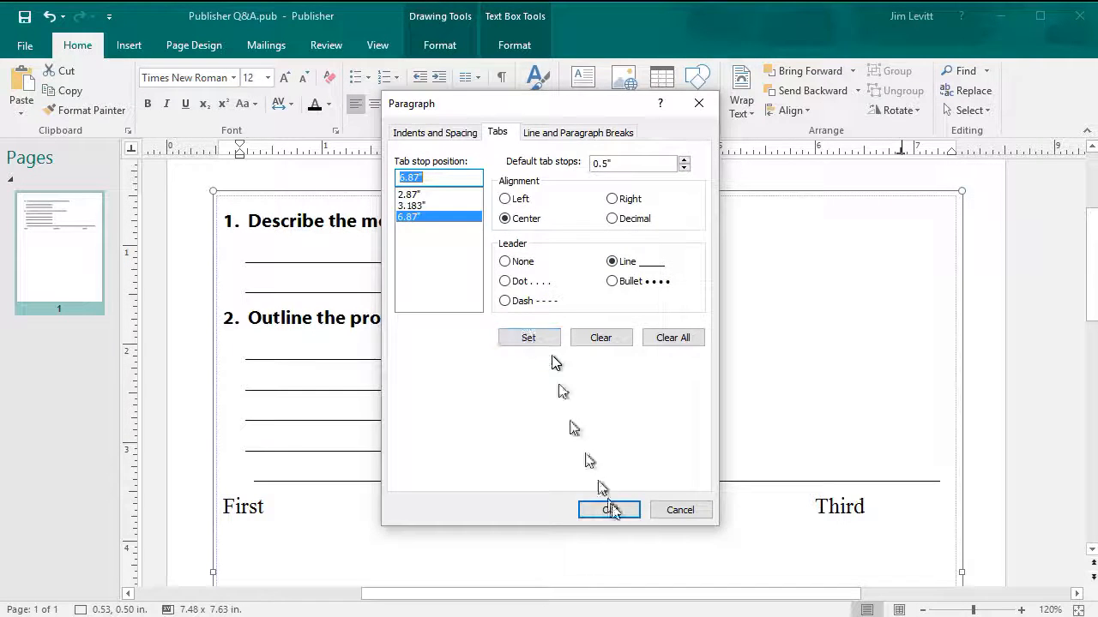
click(608, 510)
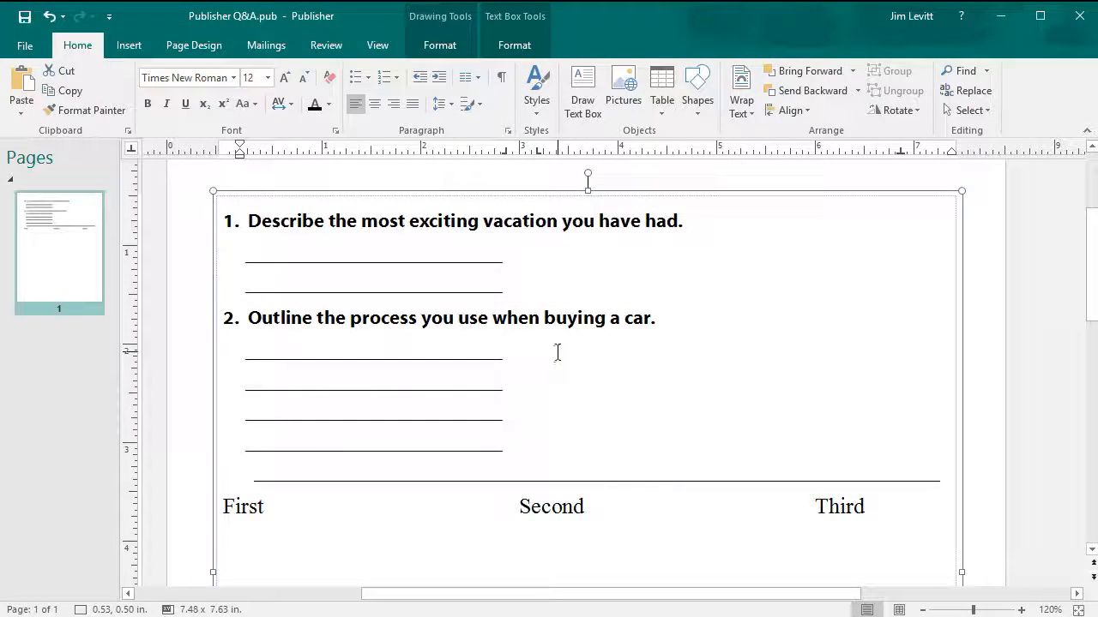
- Add right-column answer lines beside question 2's answer lines, starting new rows below
click(559, 353)
key(Tab)
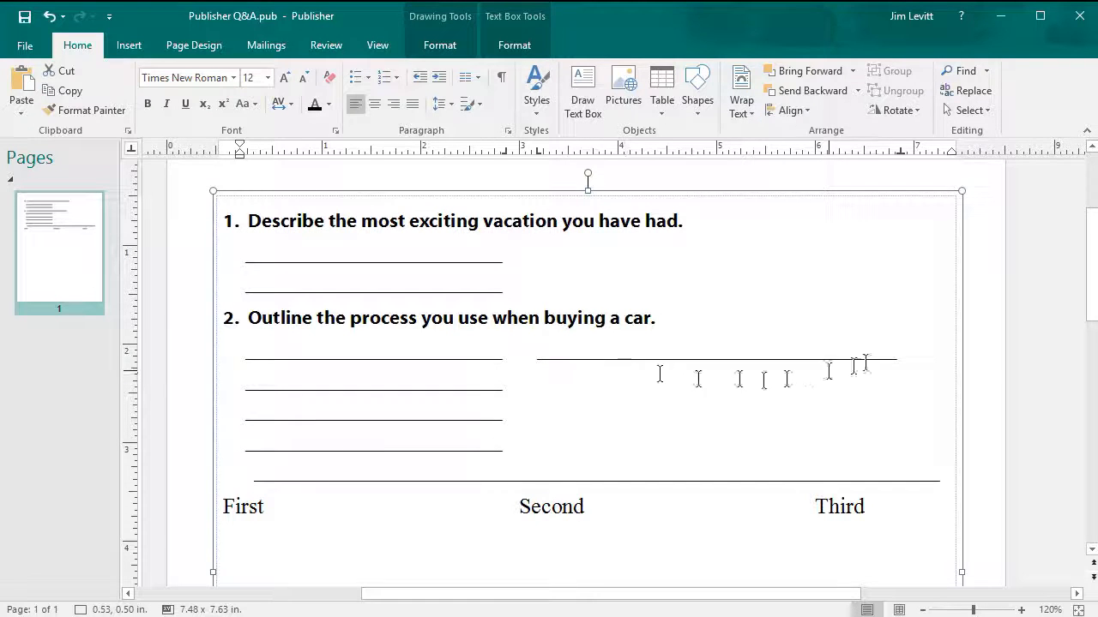
key(Return)
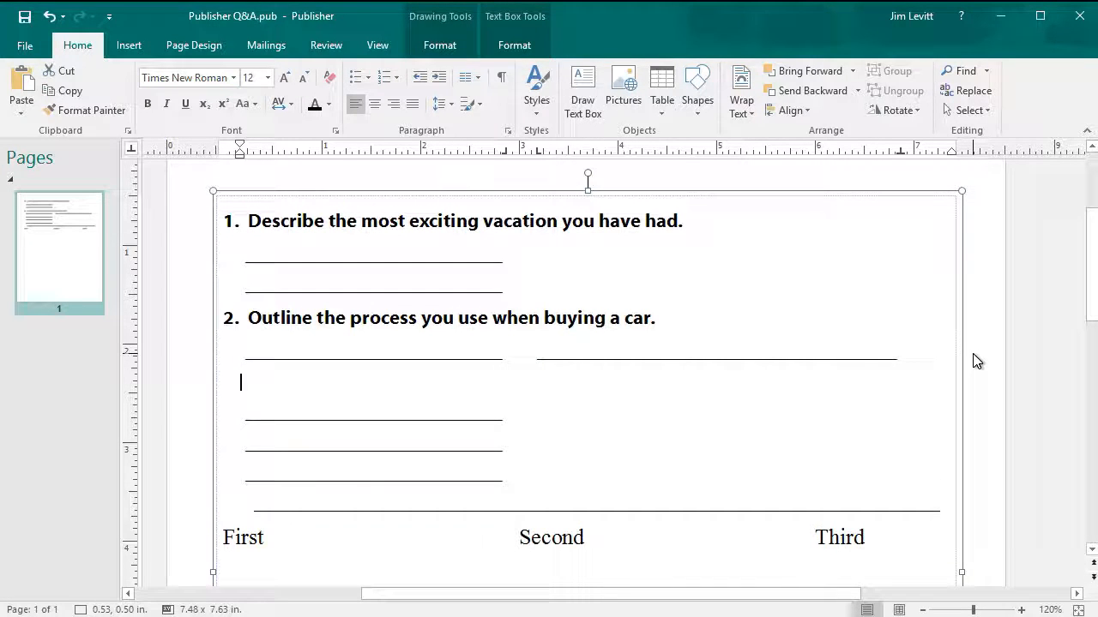
key(Tab)
key(Return)
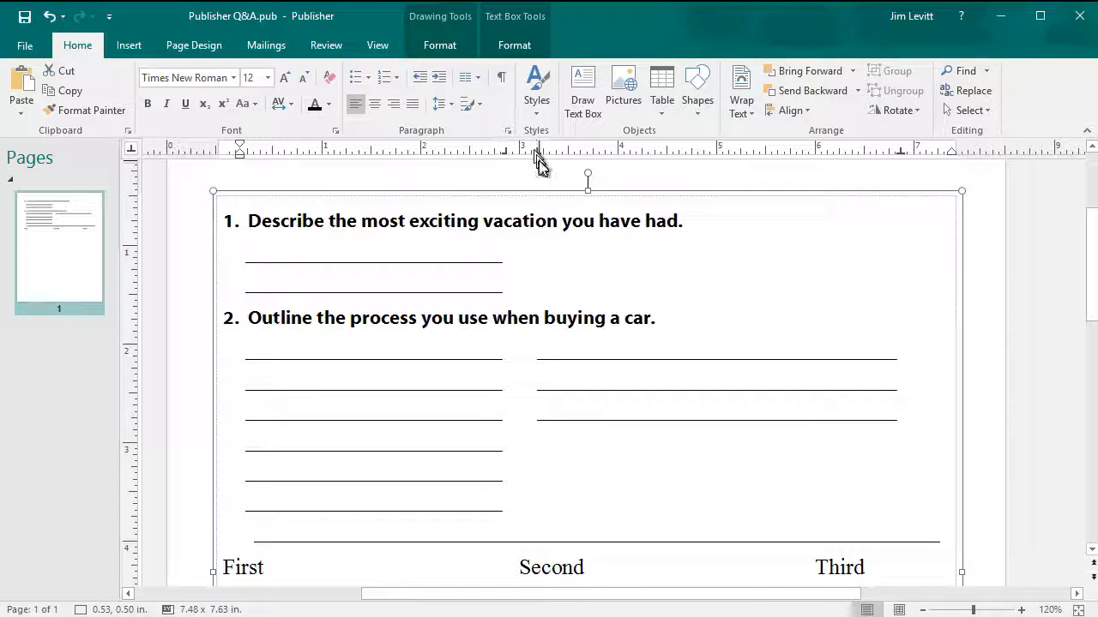
- Drag the third row's tab stops right to lengthen its left answer line
drag(537, 151, 573, 151)
drag(507, 154, 556, 153)
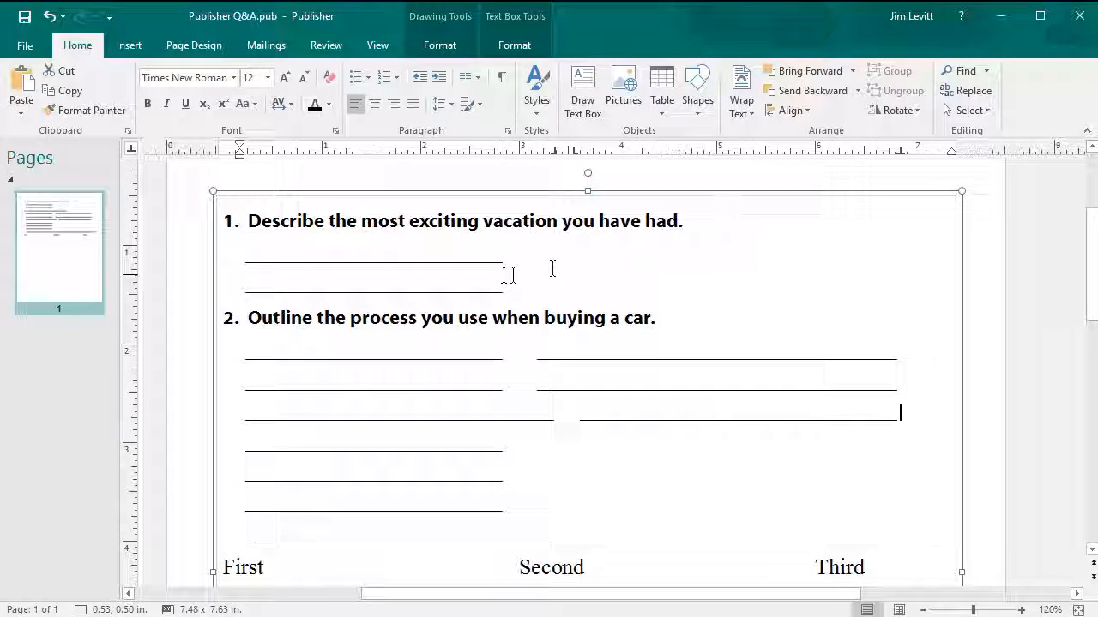
scroll(503, 275, down, 3)
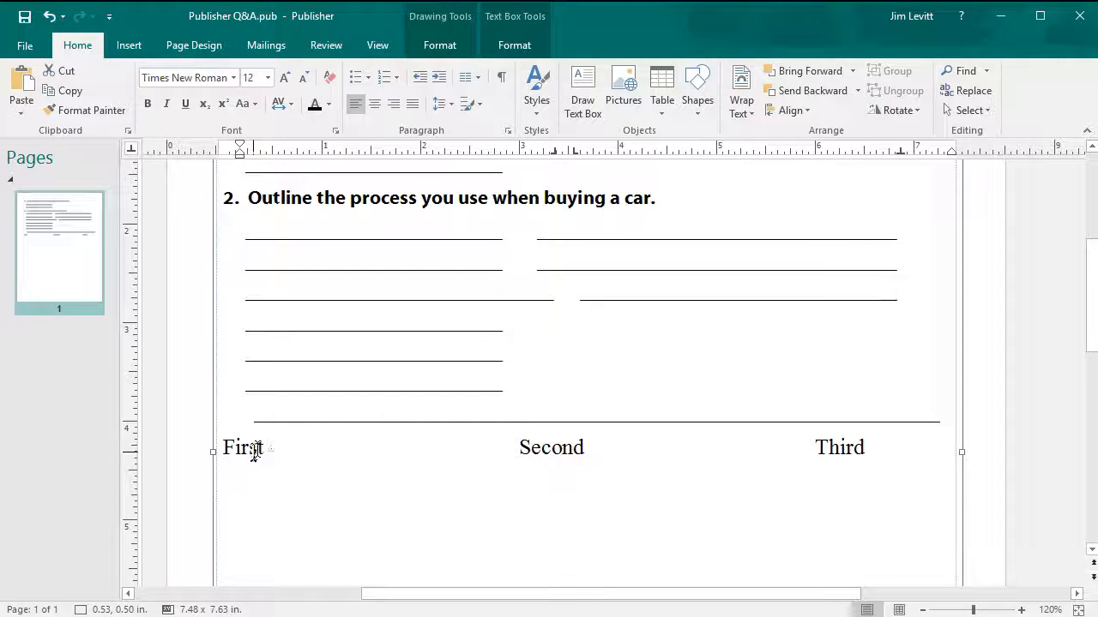
- Turn on formatting marks and delete the extra tab characters after First
click(537, 102)
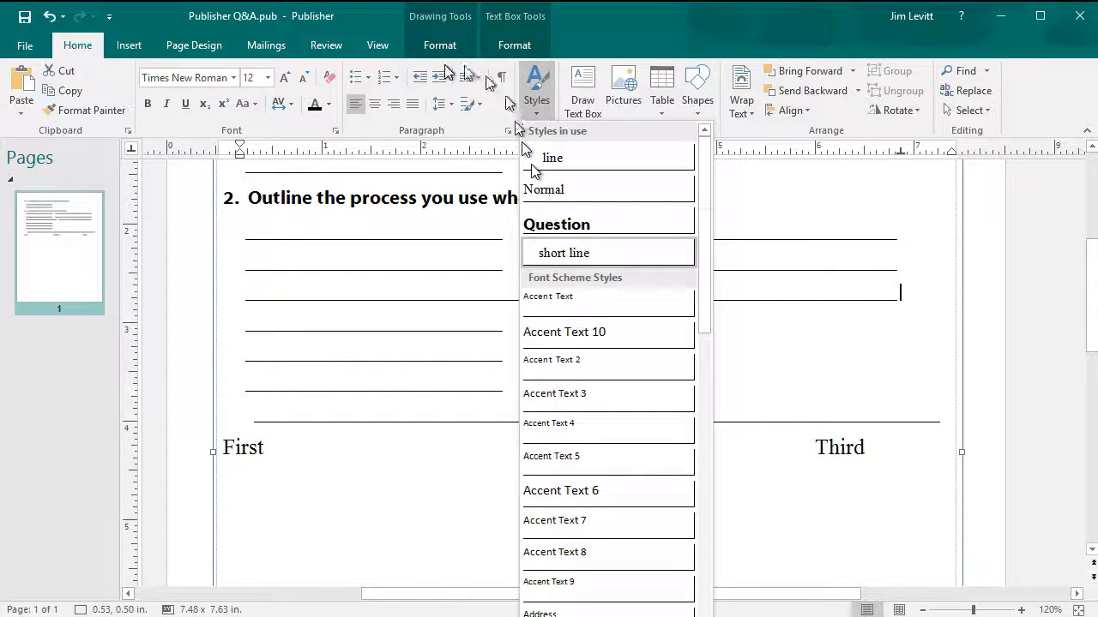
click(505, 79)
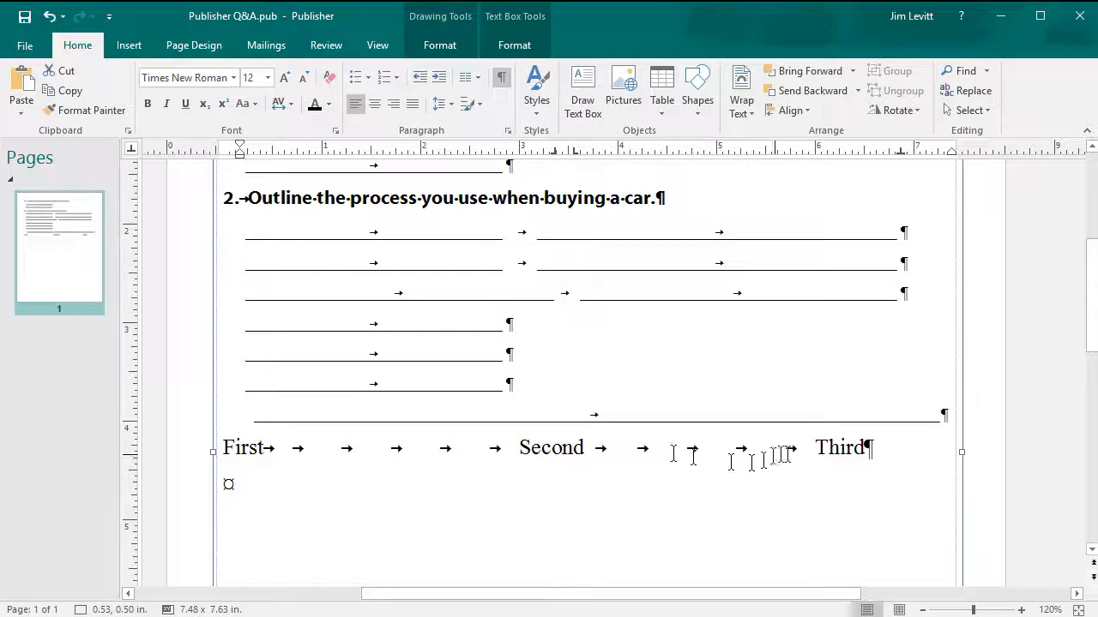
drag(296, 452, 506, 460)
key(Delete)
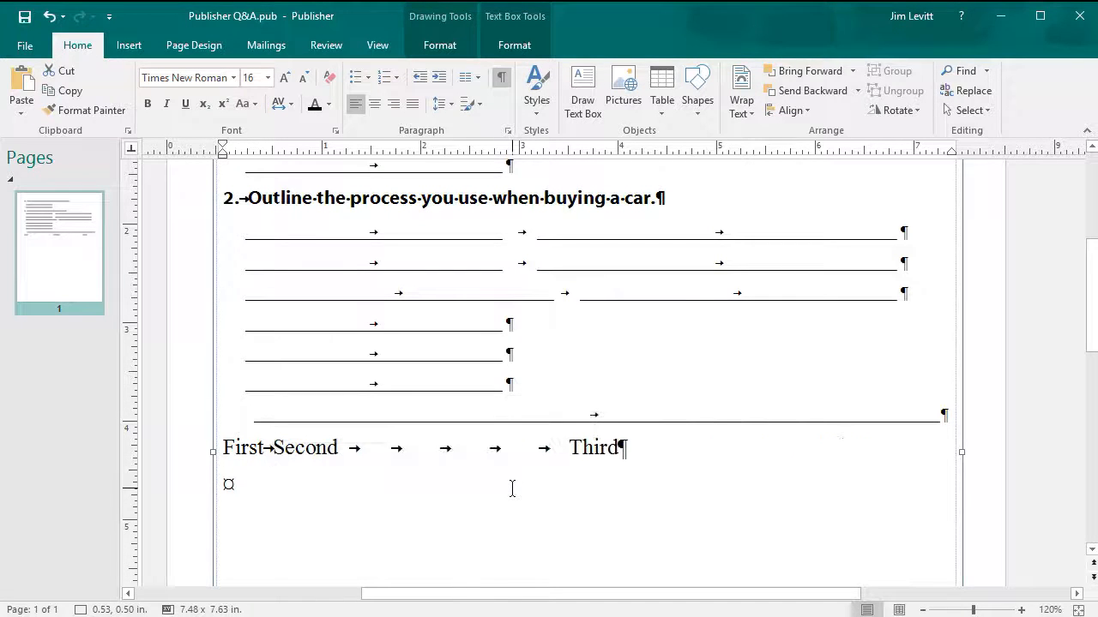
- Delete the extra tabs before Third and place ruler tab stops at about 2.6" and 4.8"
drag(373, 449, 558, 469)
key(Delete)
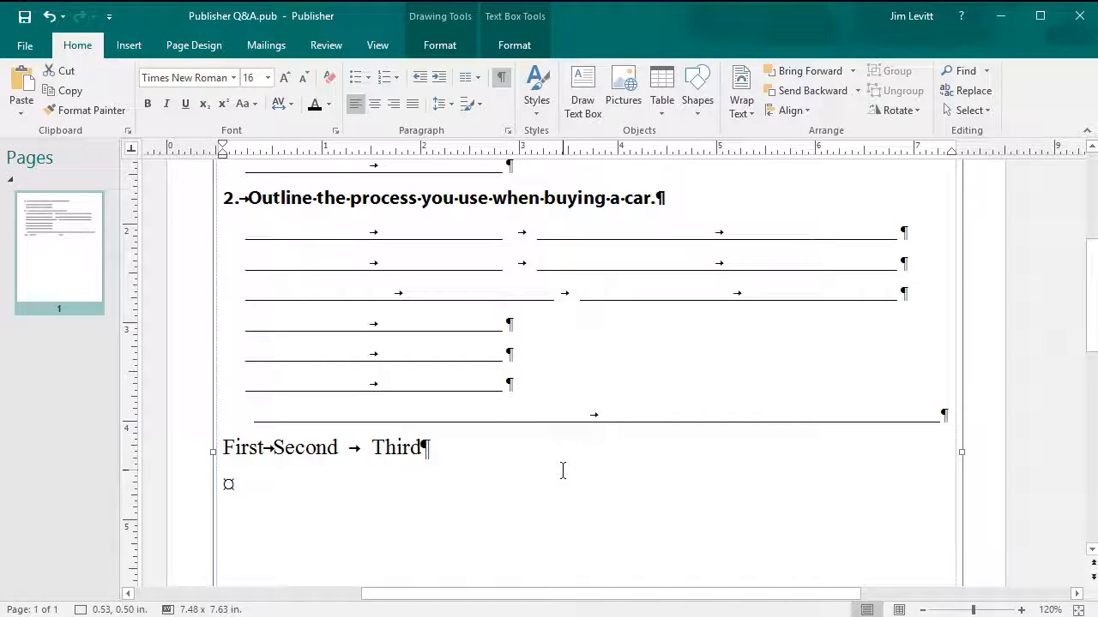
click(436, 154)
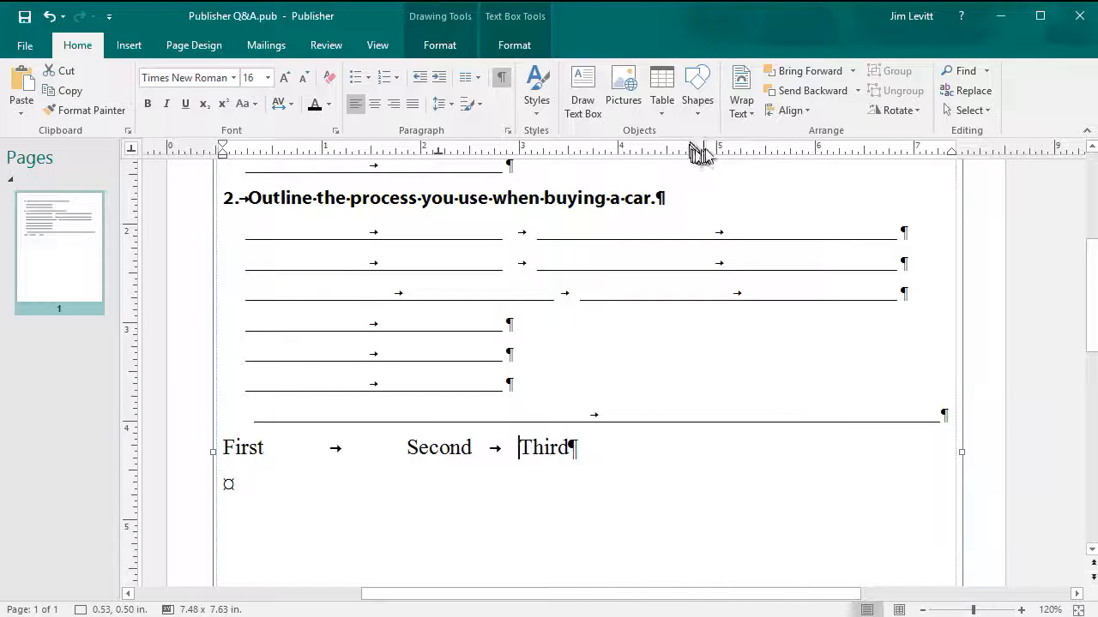
click(752, 151)
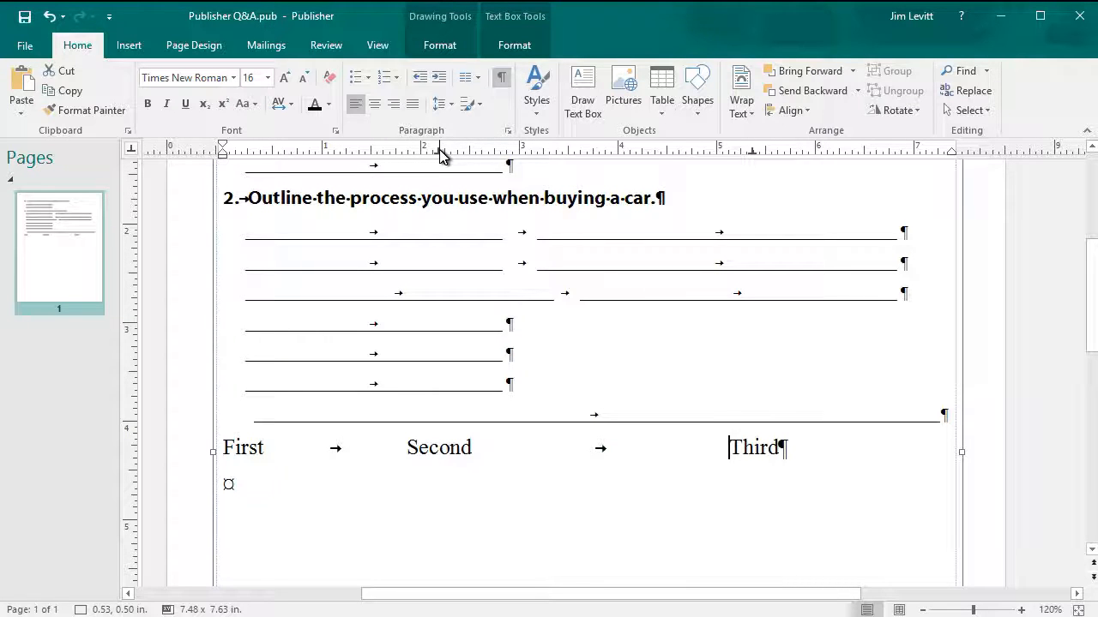
drag(437, 154, 495, 160)
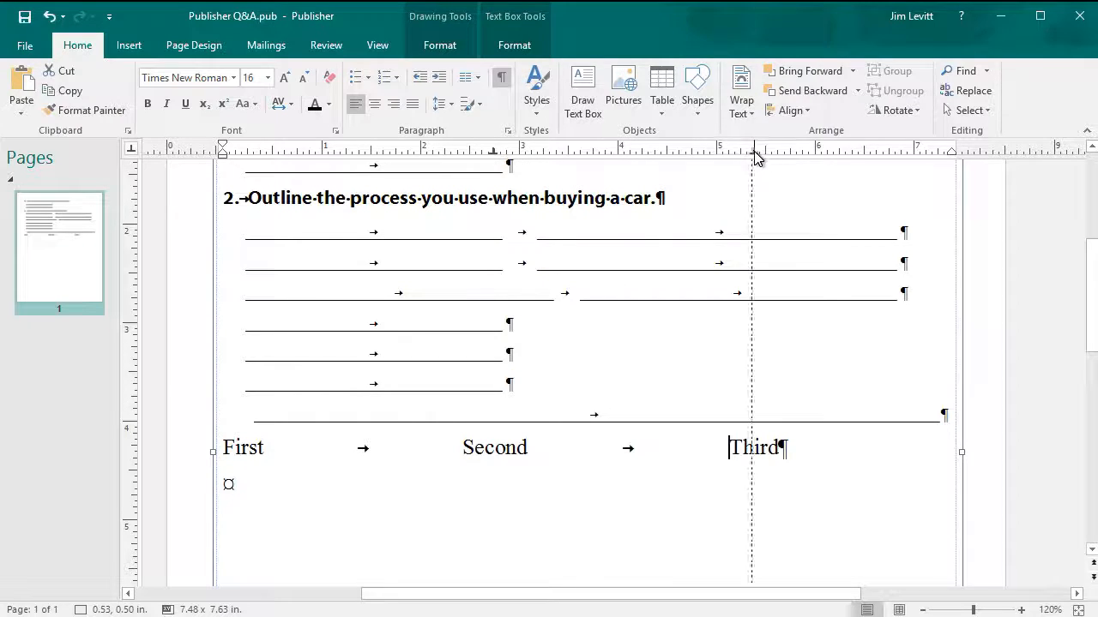
drag(754, 154, 645, 153)
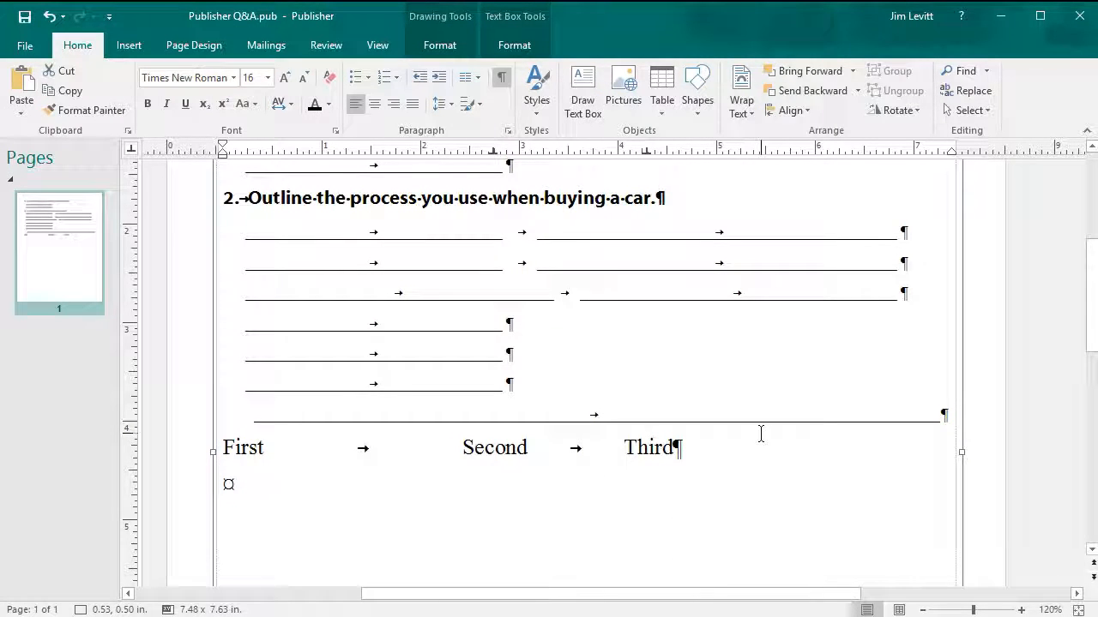
- Add 'Fourth' after Third with a tab stop near 6"
key(Tab)
text(Fou)
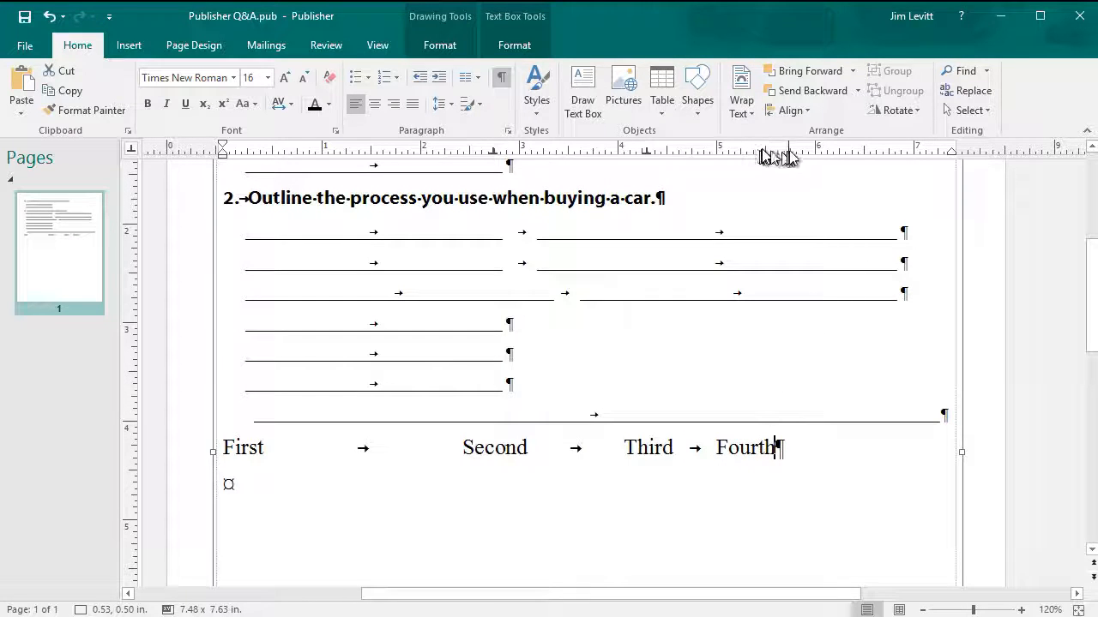
drag(804, 154, 805, 154)
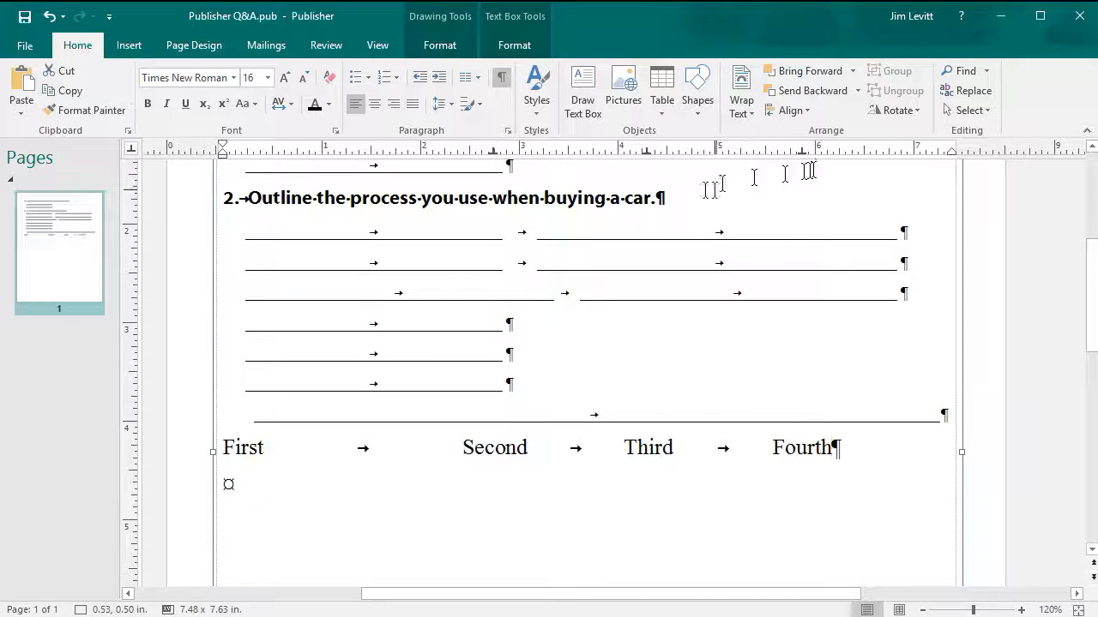
- Drag the Second, Third and Fourth tab stops to space the four words evenly
drag(493, 154, 368, 153)
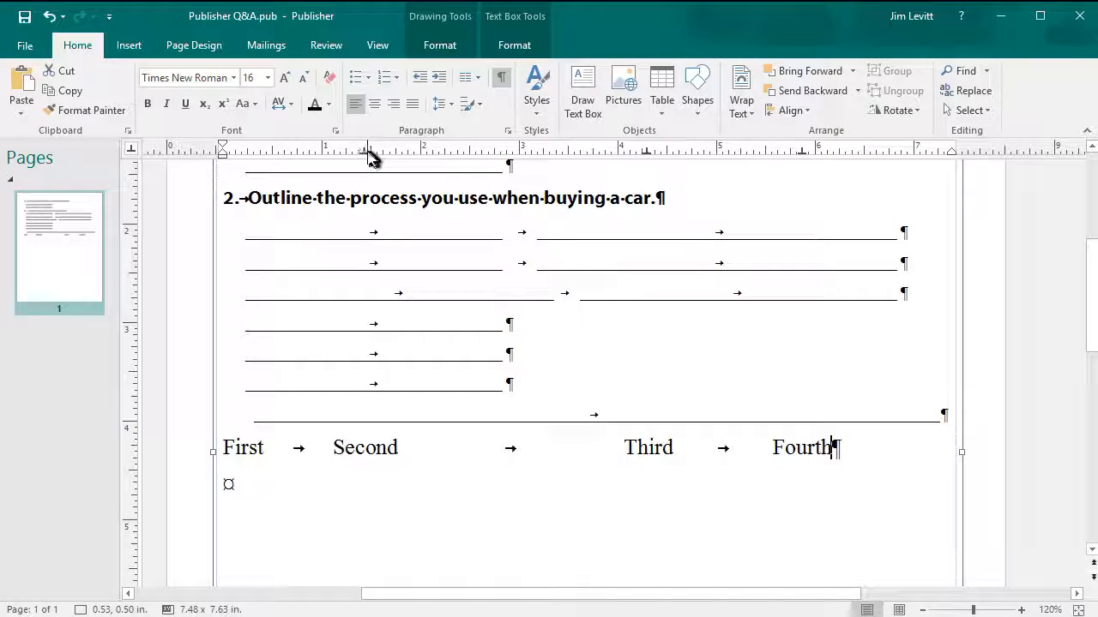
drag(368, 157, 395, 153)
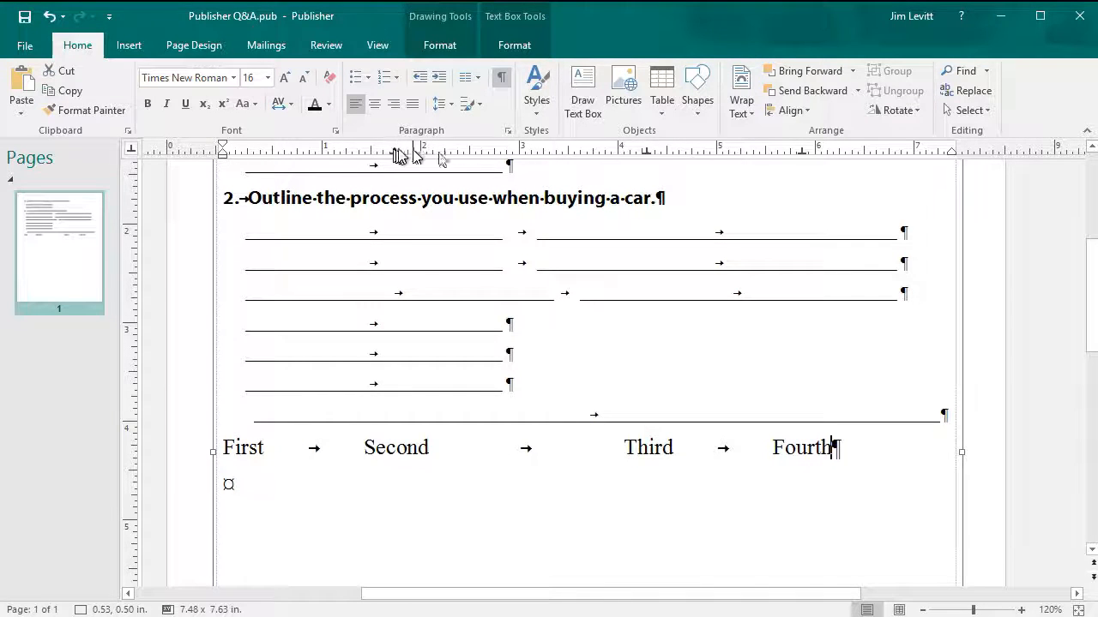
drag(630, 154, 618, 157)
drag(805, 154, 844, 155)
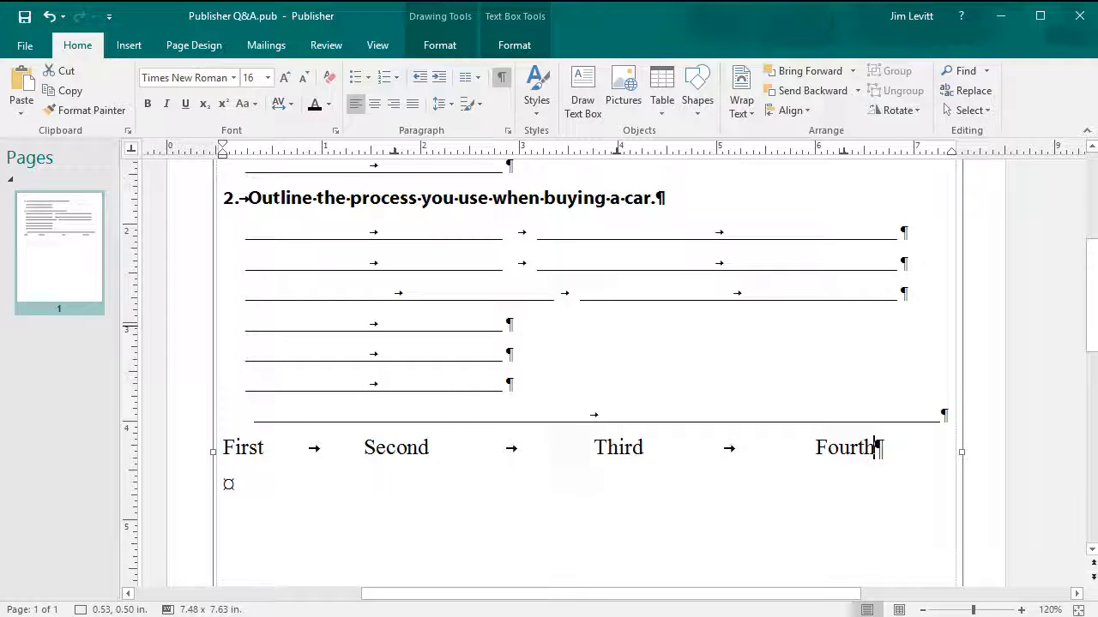
drag(1092, 272, 1092, 248)
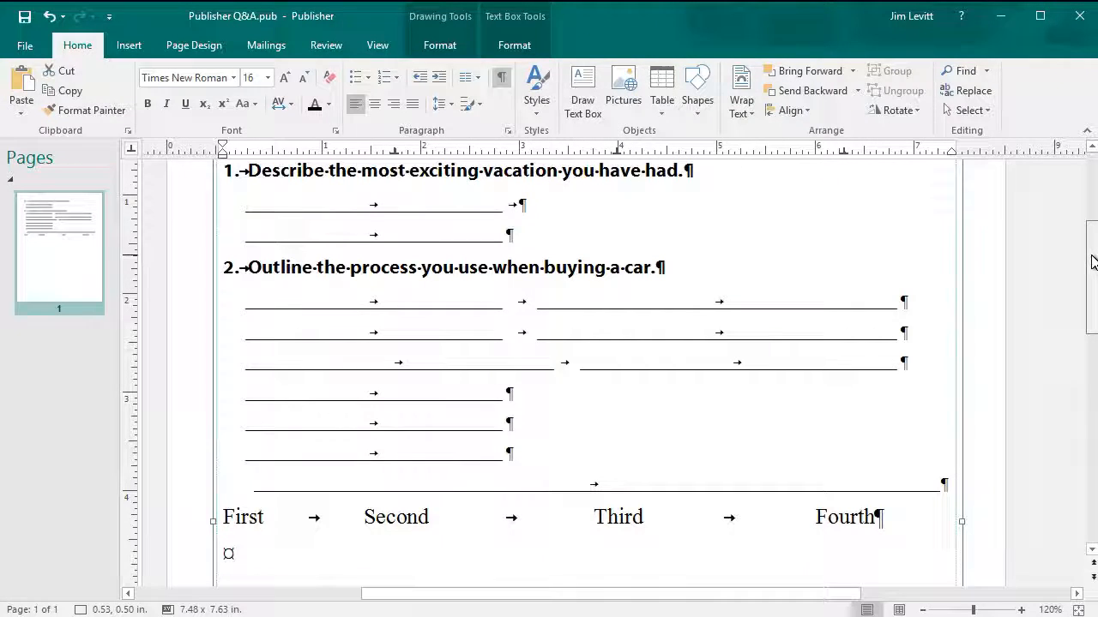